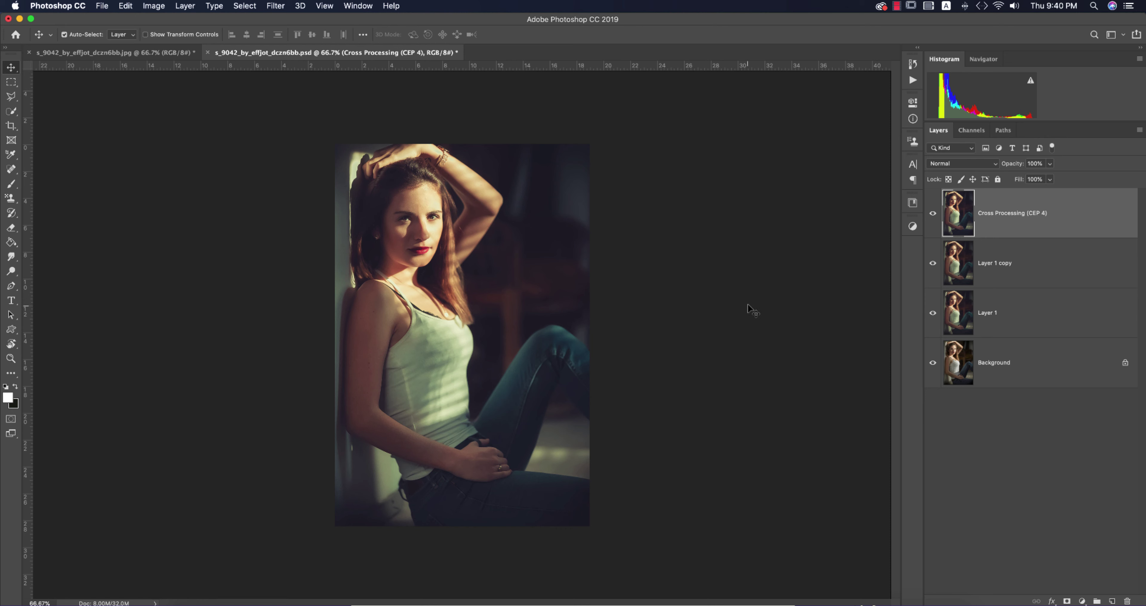
Close the edited s_9042_by_effjot_dczn6bb.psd document without saving its changes
{"action": "key", "text": "ctrl+Tab"}
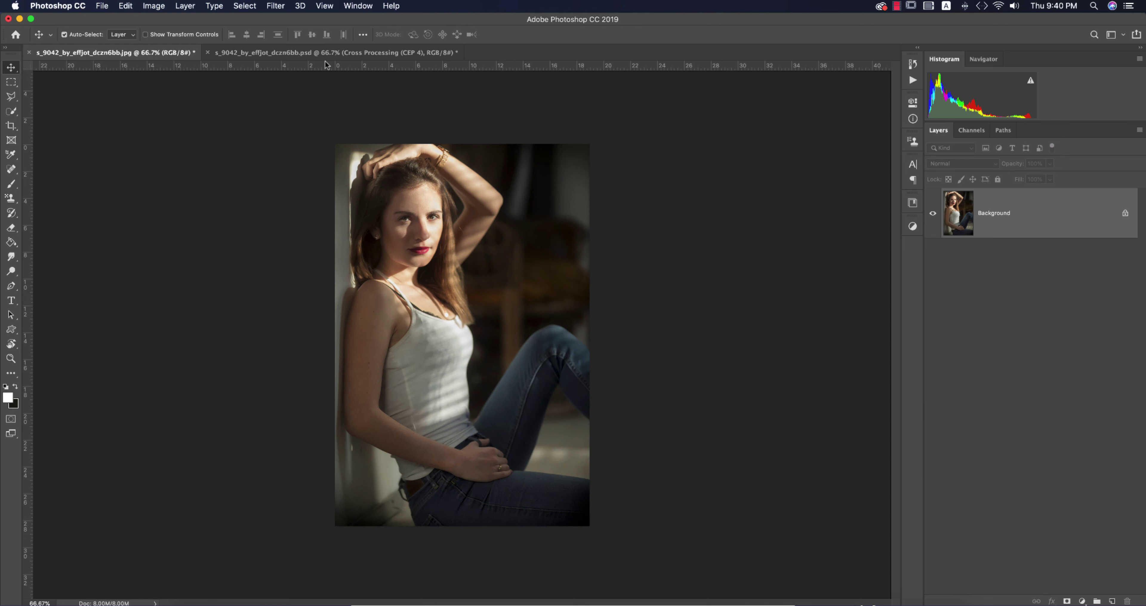
{"action": "left_click", "coordinate": [208, 53]}
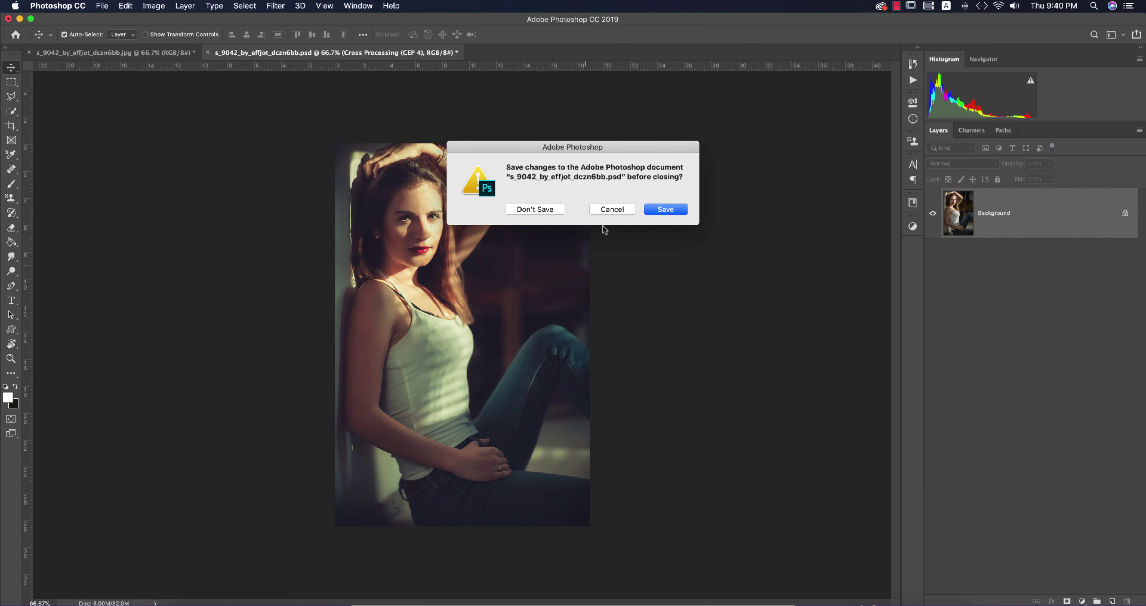
{"action": "left_click", "coordinate": [530, 209]}
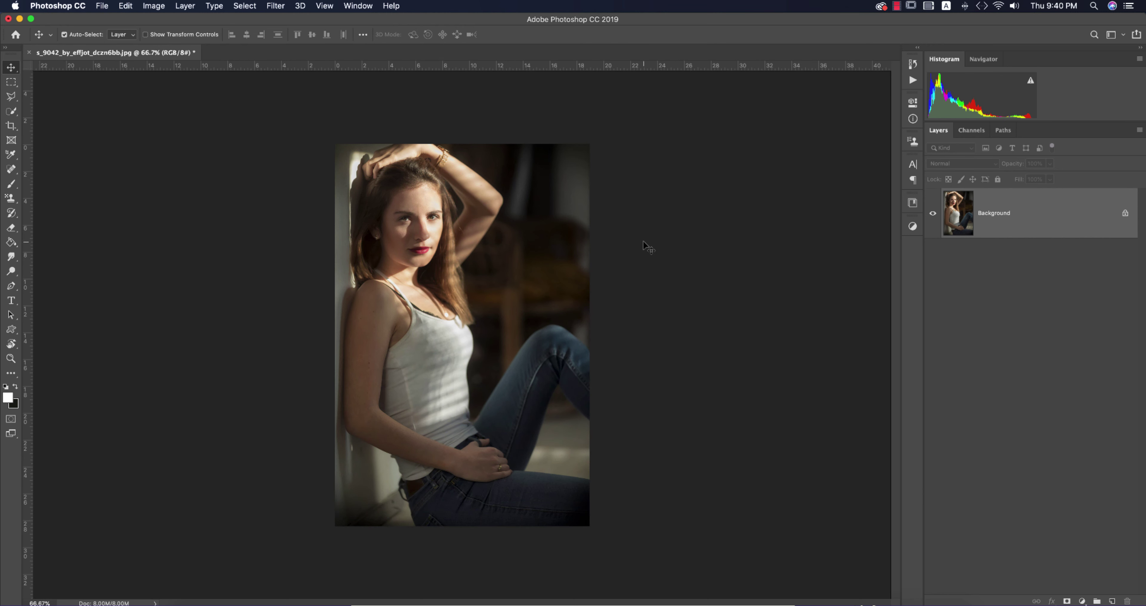
Duplicate the Background layer and open the Camera Raw Filter on the duplicate
{"action": "key", "text": "super+j"}
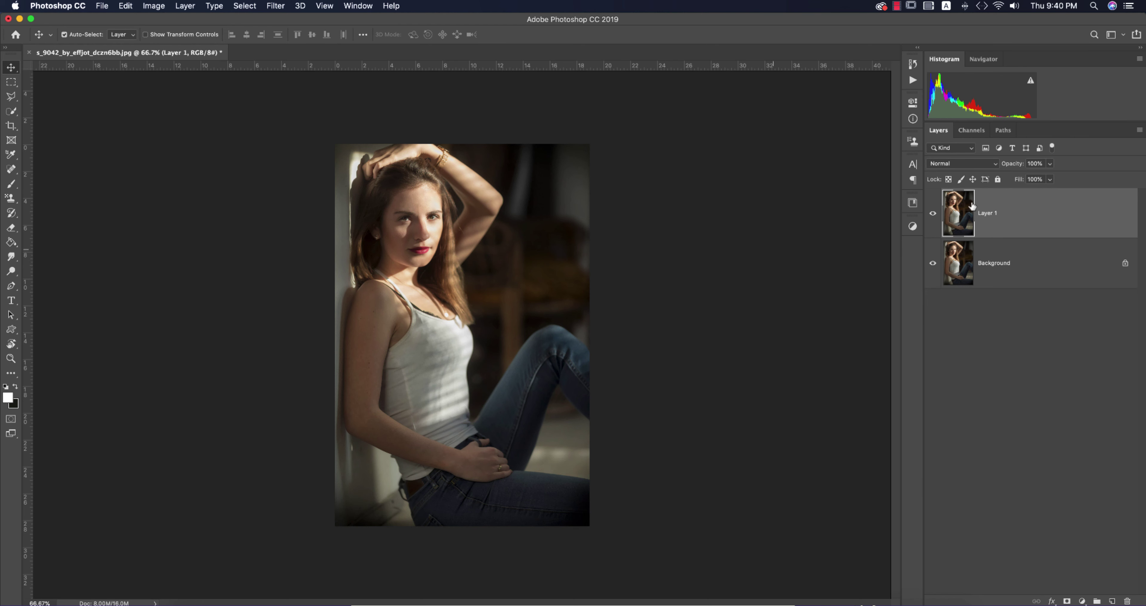
{"action": "left_click", "coordinate": [1000, 266]}
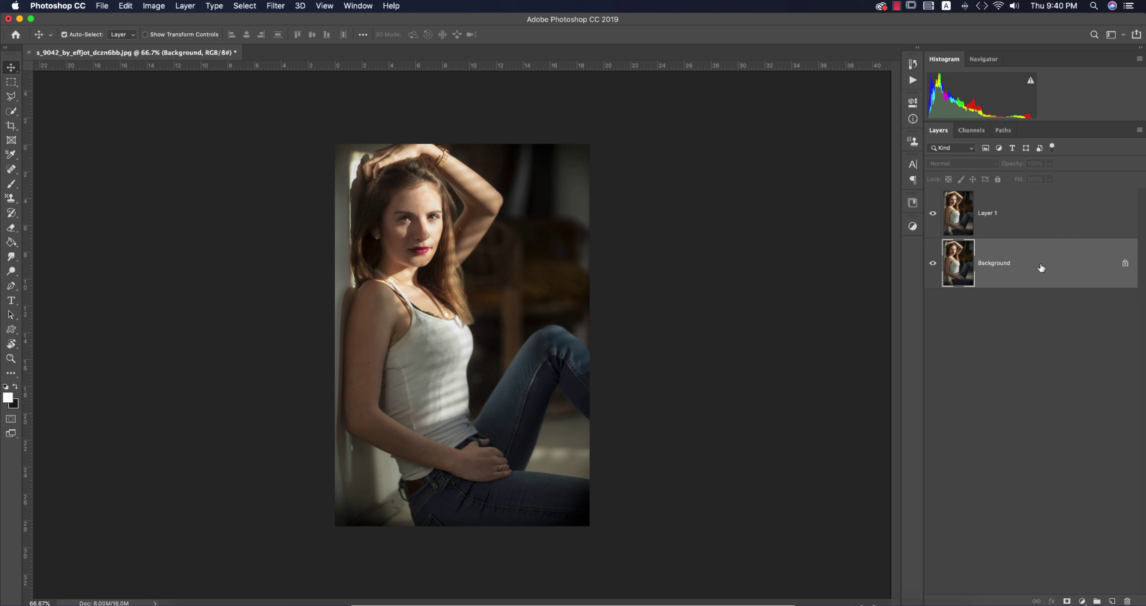
{"action": "left_click", "coordinate": [975, 223]}
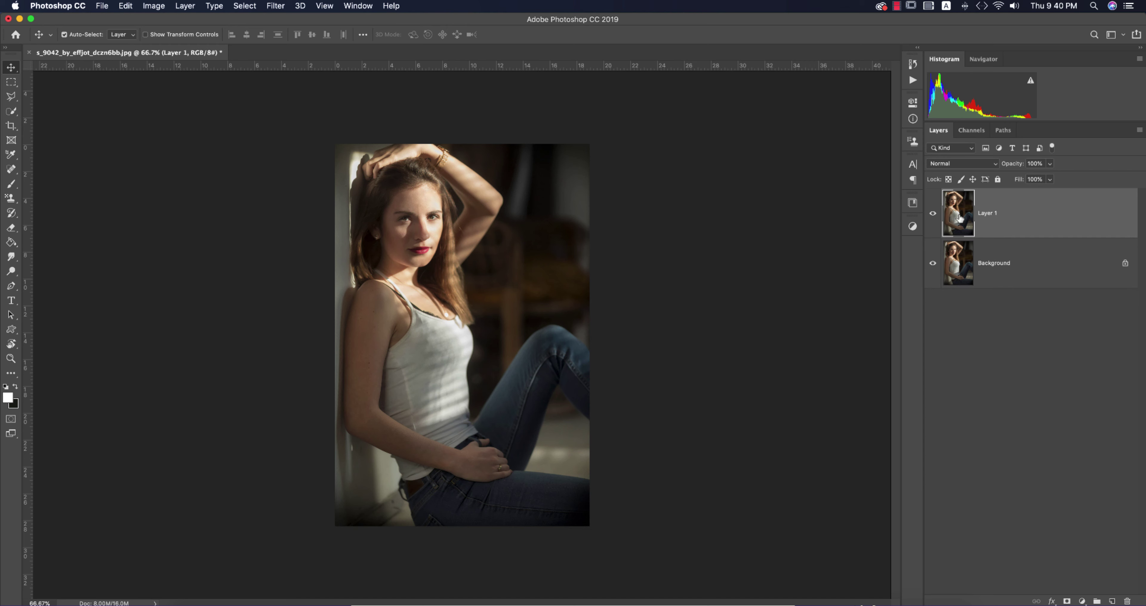
{"action": "left_click", "coordinate": [276, 5]}
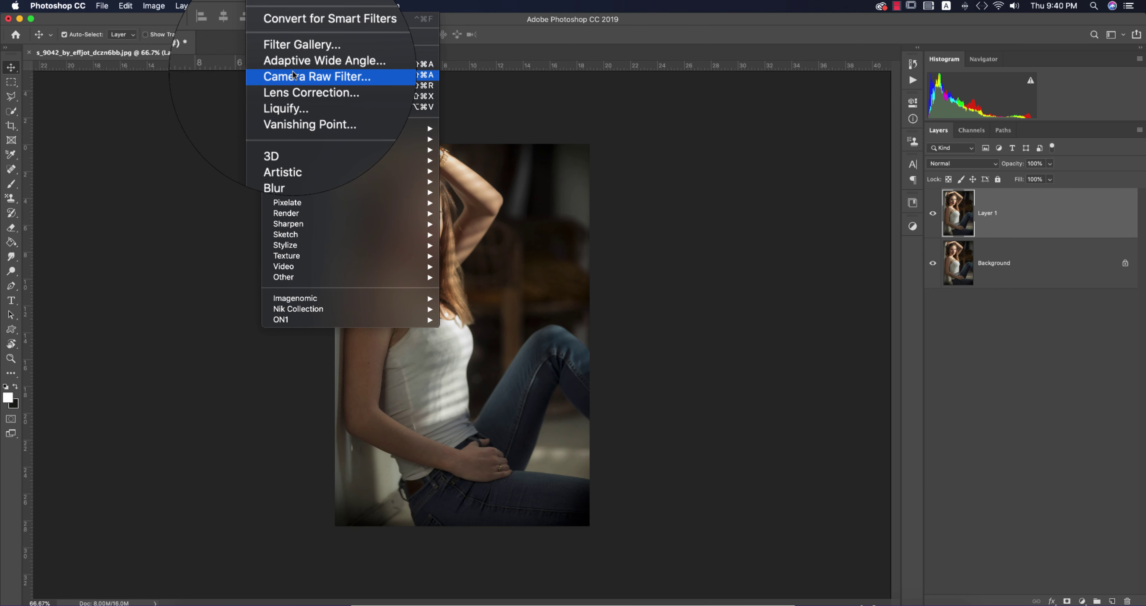
{"action": "left_click", "coordinate": [293, 75]}
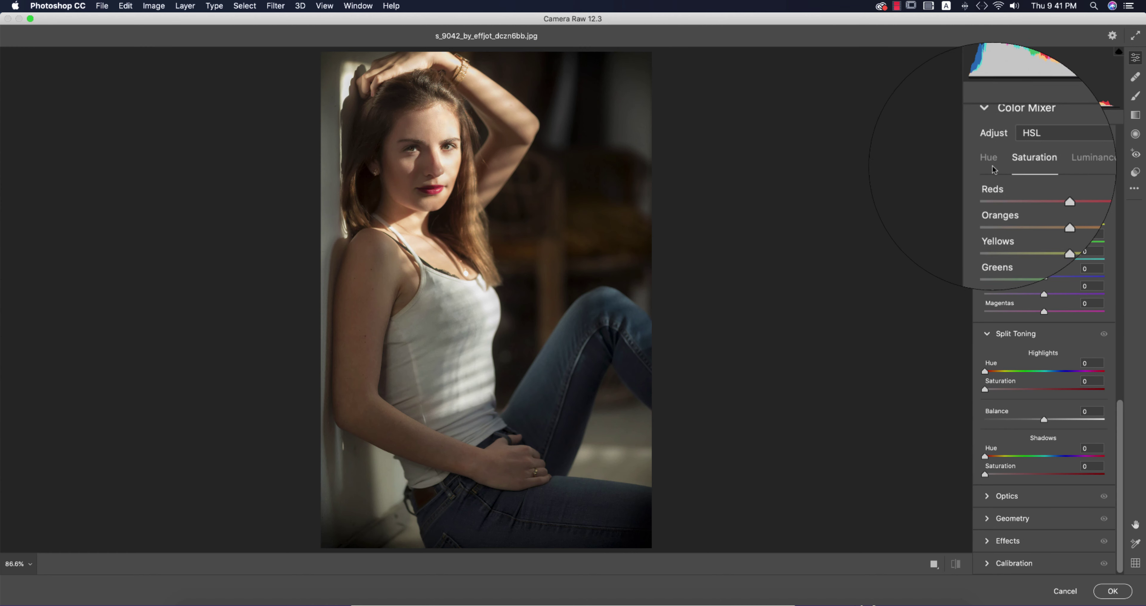
Collapse the expanded Basic, Curve, Detail and Split Toning adjustment groups in Camera Raw
{"action": "scroll", "coordinate": [1024, 187], "scroll_direction": "up", "scroll_amount": 15}
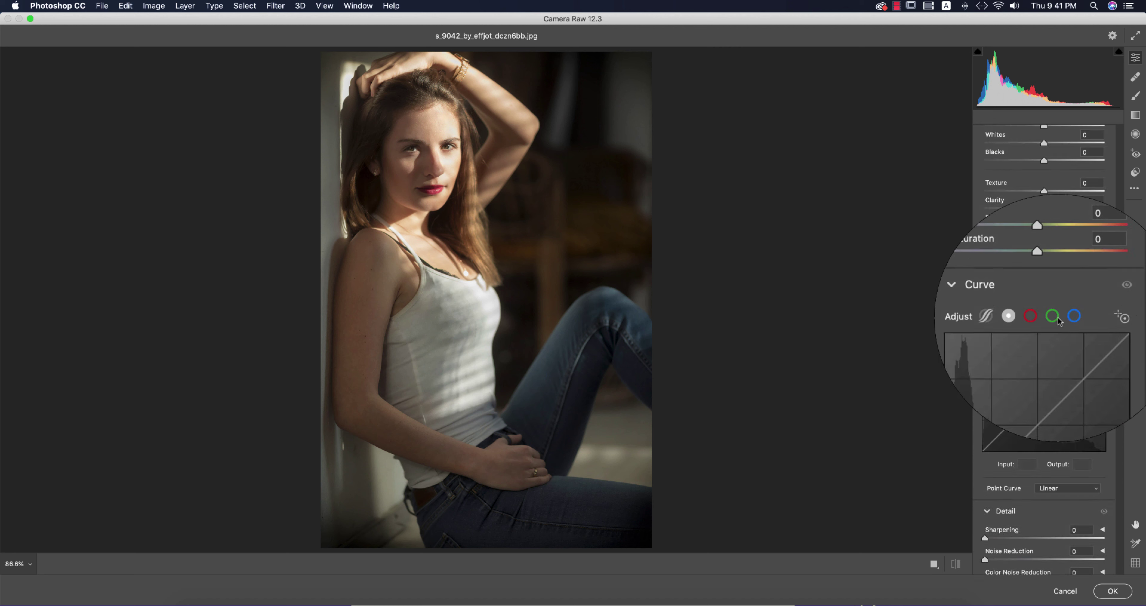
{"action": "left_click", "coordinate": [988, 181]}
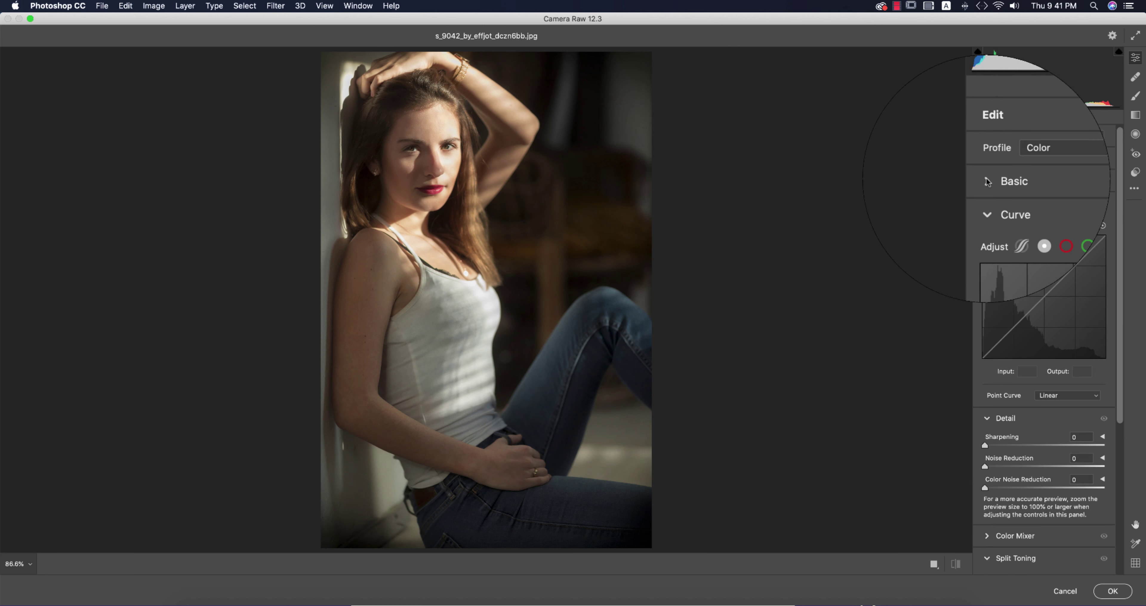
{"action": "left_click", "coordinate": [989, 201]}
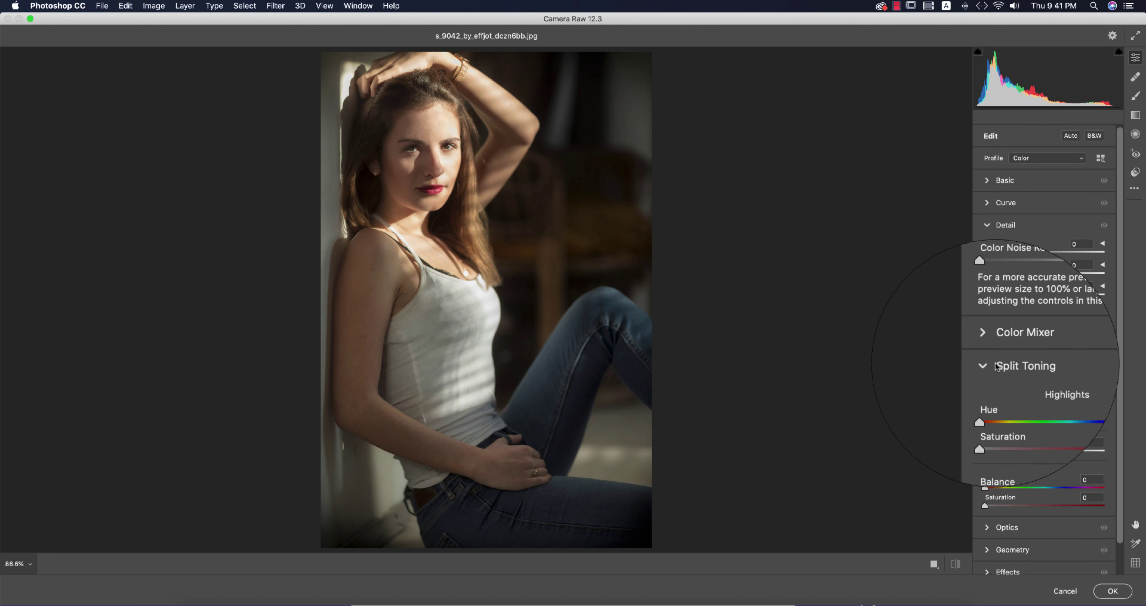
{"action": "left_click", "coordinate": [987, 366]}
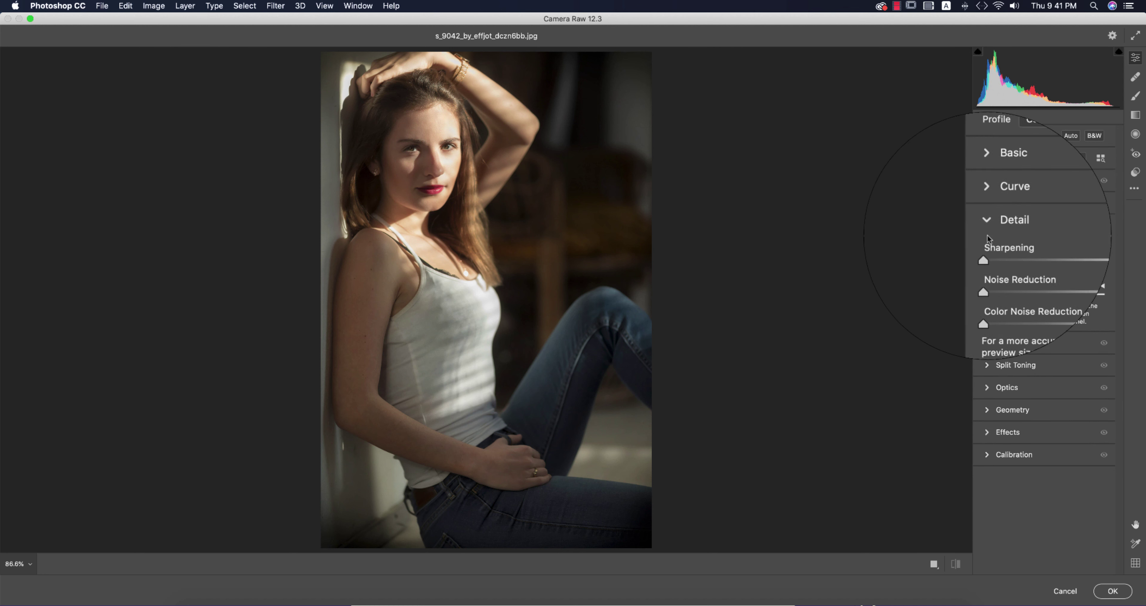
{"action": "left_click", "coordinate": [987, 225]}
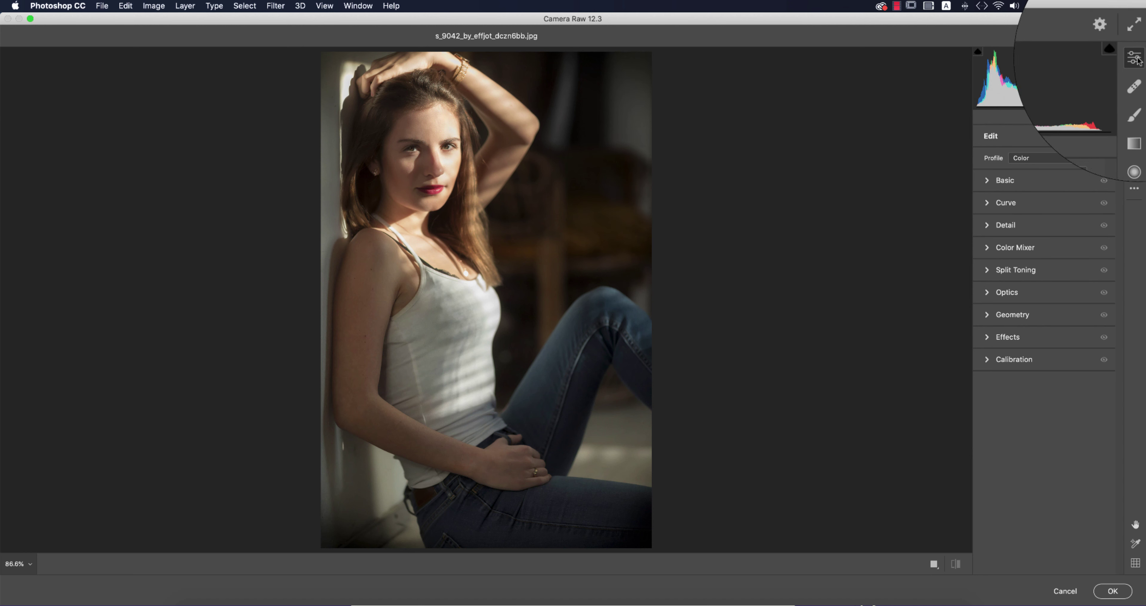
Load the saved XMP settings file located next to s_9042_by_effjot_dczn6bb.psd in the 19-9-2020 folder
{"action": "left_click", "coordinate": [1136, 193]}
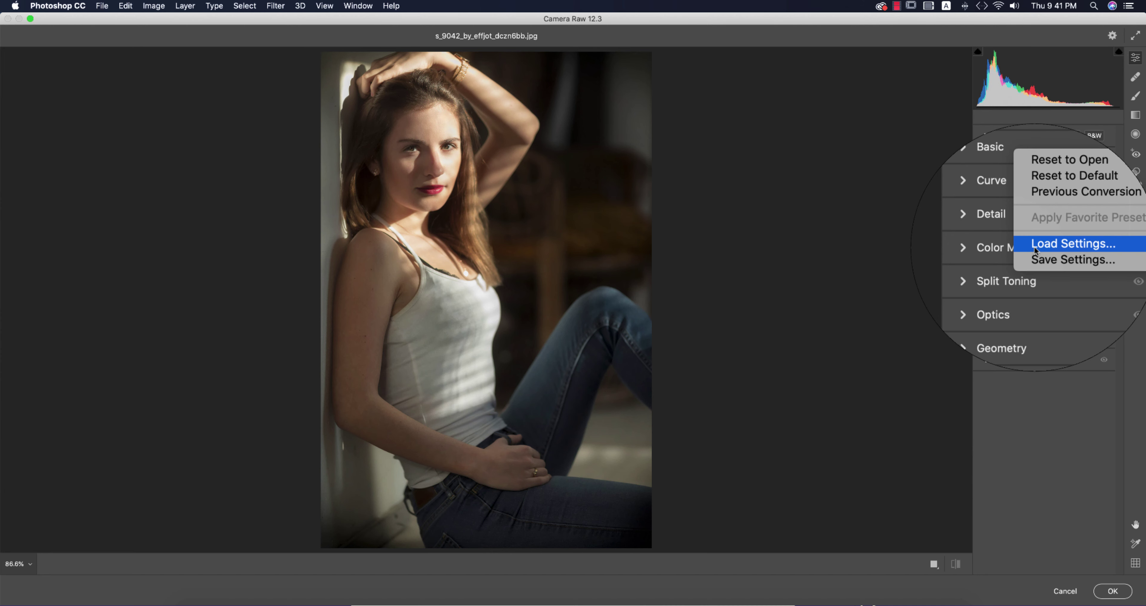
{"action": "left_click", "coordinate": [1035, 249]}
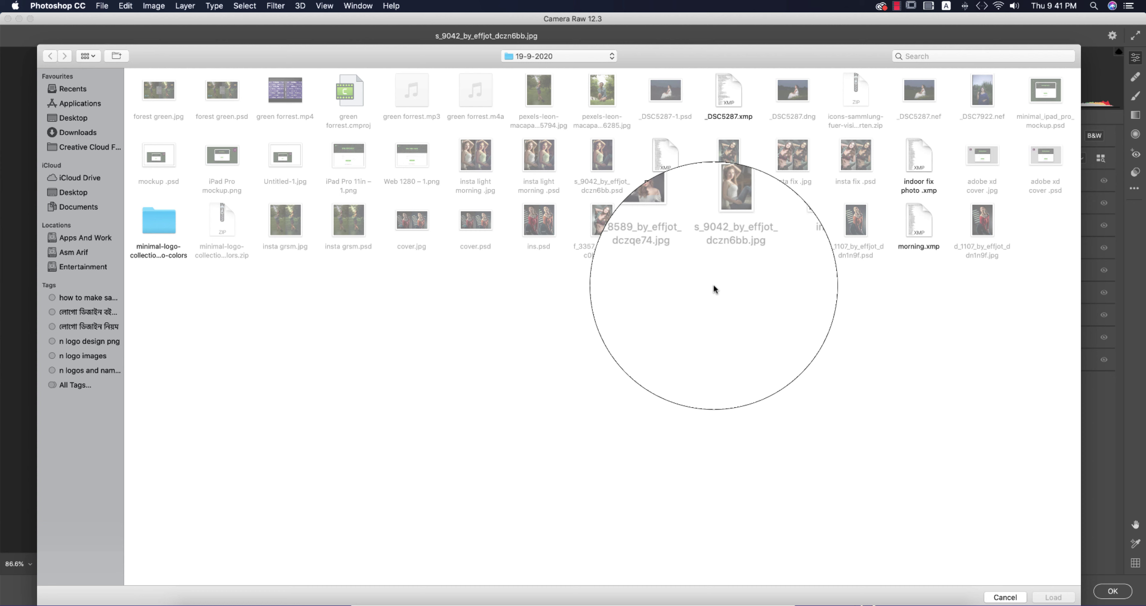
{"action": "left_click", "coordinate": [676, 171]}
{"action": "left_click", "coordinate": [1042, 597]}
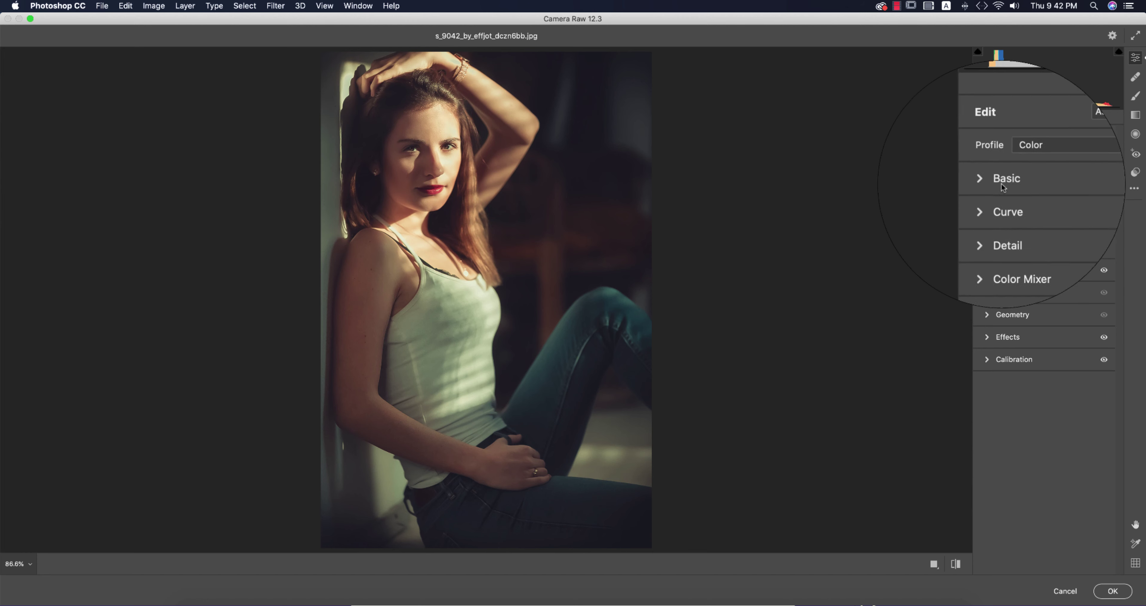
Review the preset's Basic adjustments, from Tint and Exposure through Contrast, Highlights, Shadows, Whites and Blacks
{"action": "left_click", "coordinate": [986, 184]}
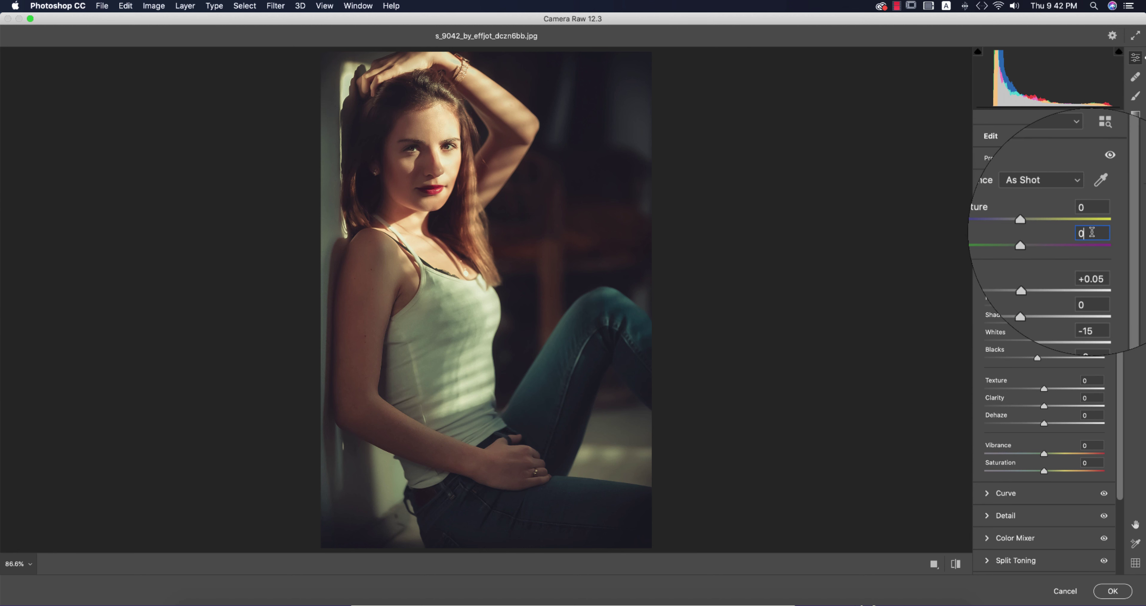
{"action": "left_click", "coordinate": [1084, 256]}
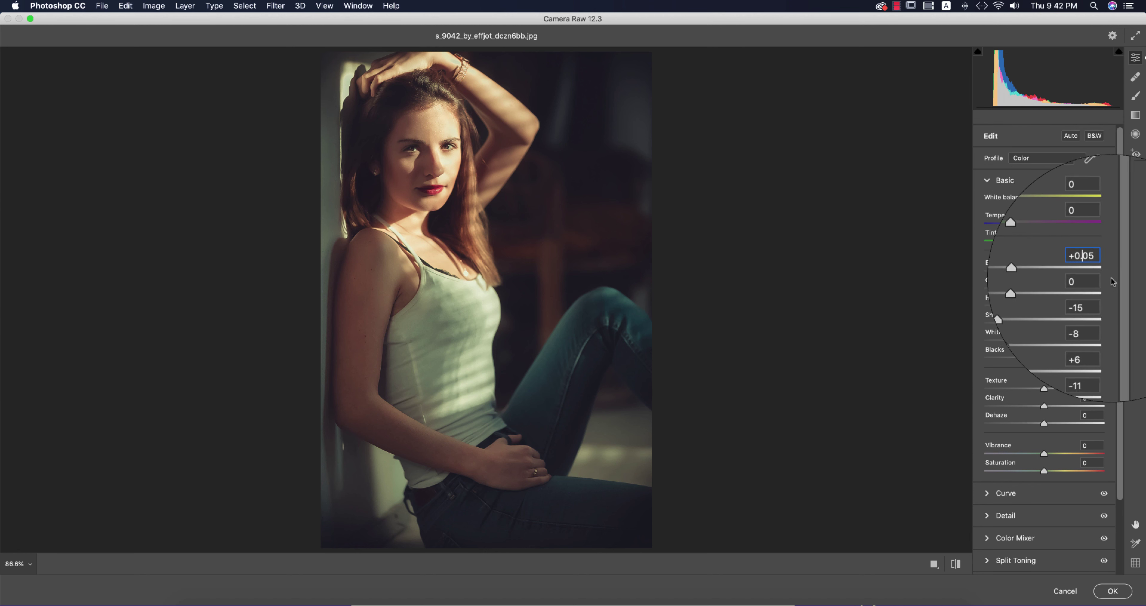
{"action": "left_click", "coordinate": [1086, 281]}
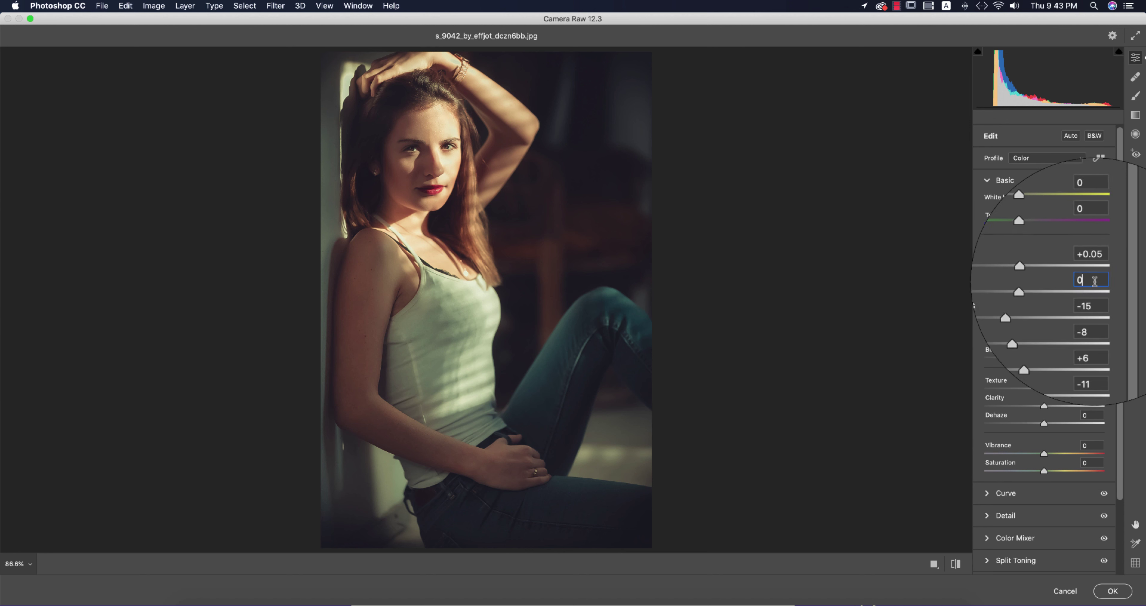
{"action": "left_click", "coordinate": [1098, 300]}
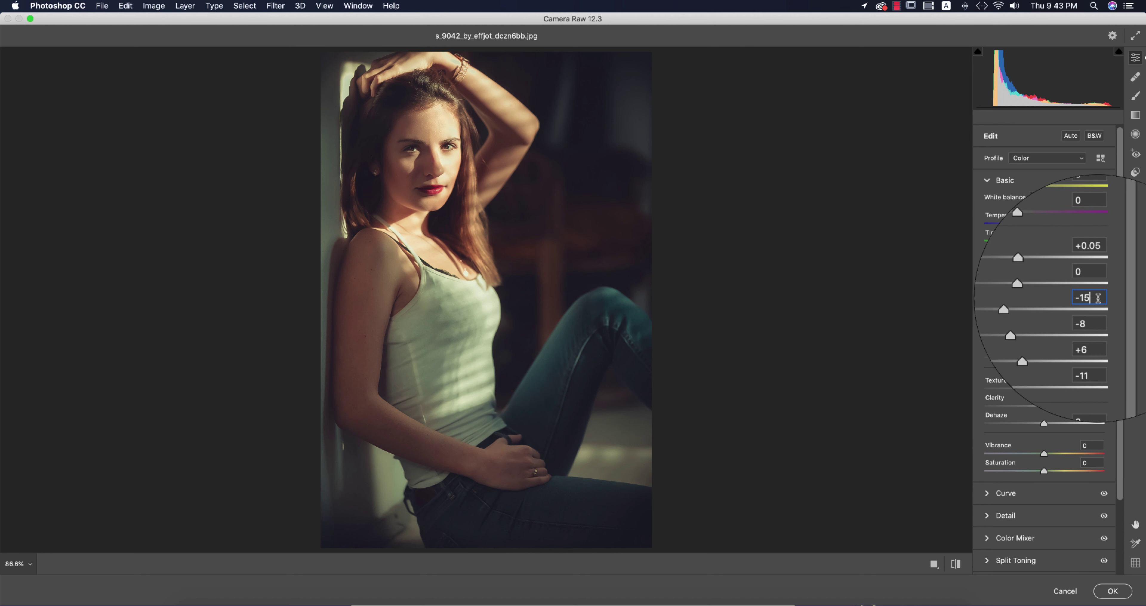
{"action": "left_click", "coordinate": [1098, 316]}
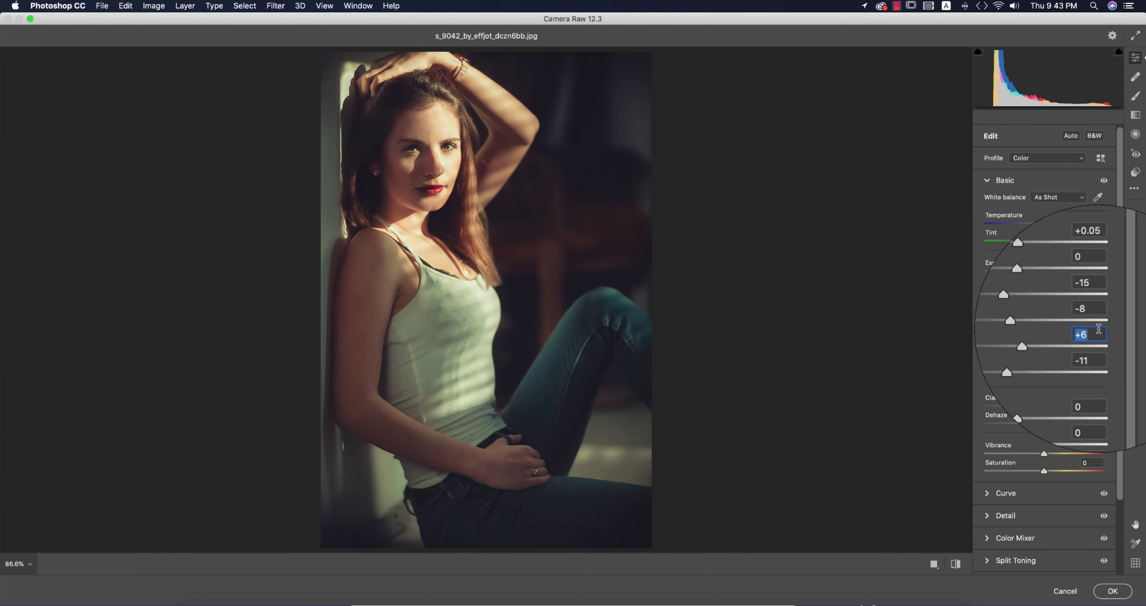
{"action": "left_click", "coordinate": [1099, 347]}
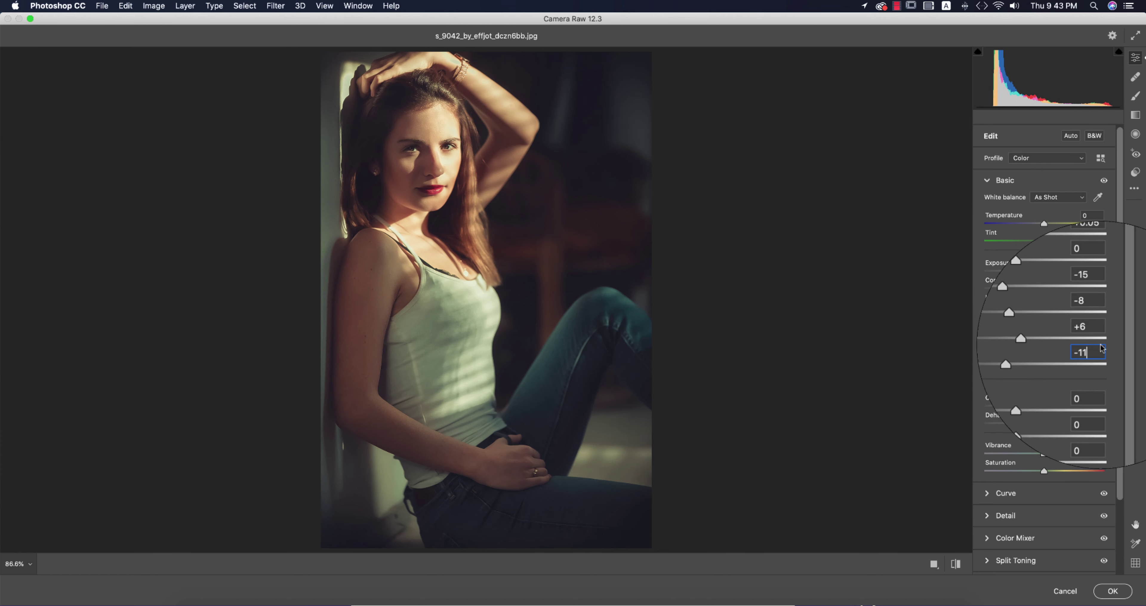
{"action": "left_click", "coordinate": [987, 183]}
Inspect the preset's point curve and its Detail values for sharpening, noise reduction and color noise reduction
{"action": "left_click", "coordinate": [987, 203]}
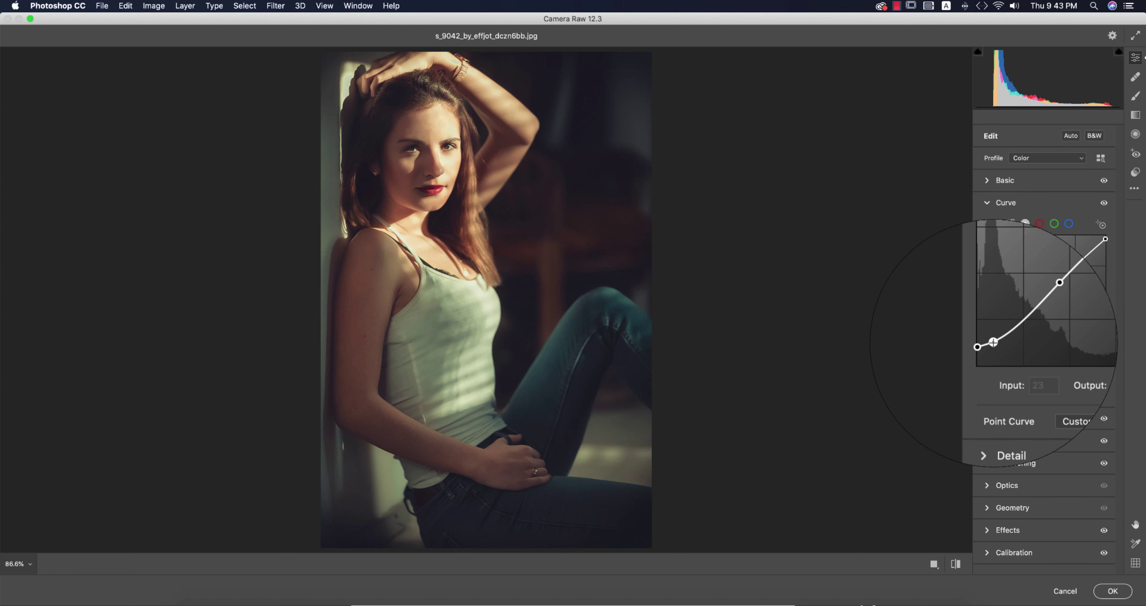
{"action": "left_click", "coordinate": [988, 203]}
{"action": "left_click", "coordinate": [988, 225]}
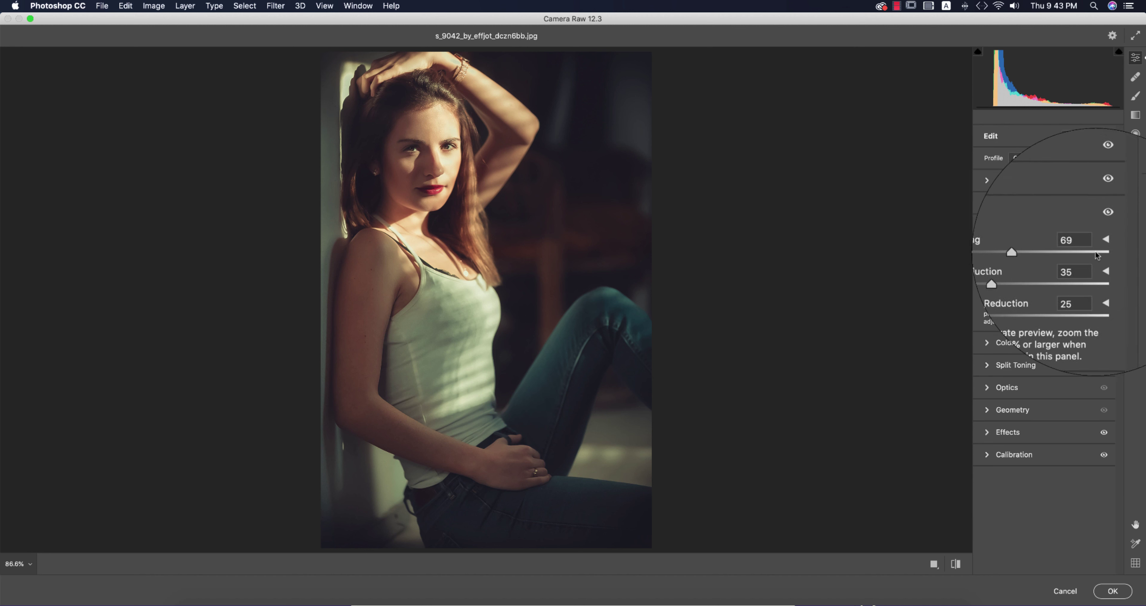
{"action": "left_click", "coordinate": [1086, 246]}
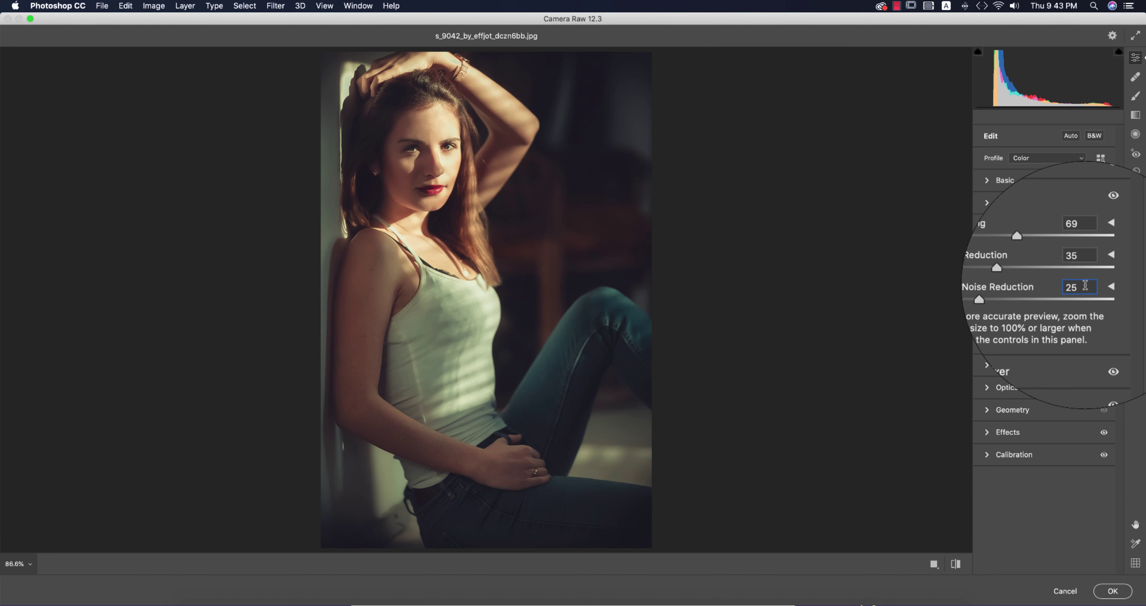
{"action": "left_click", "coordinate": [988, 226]}
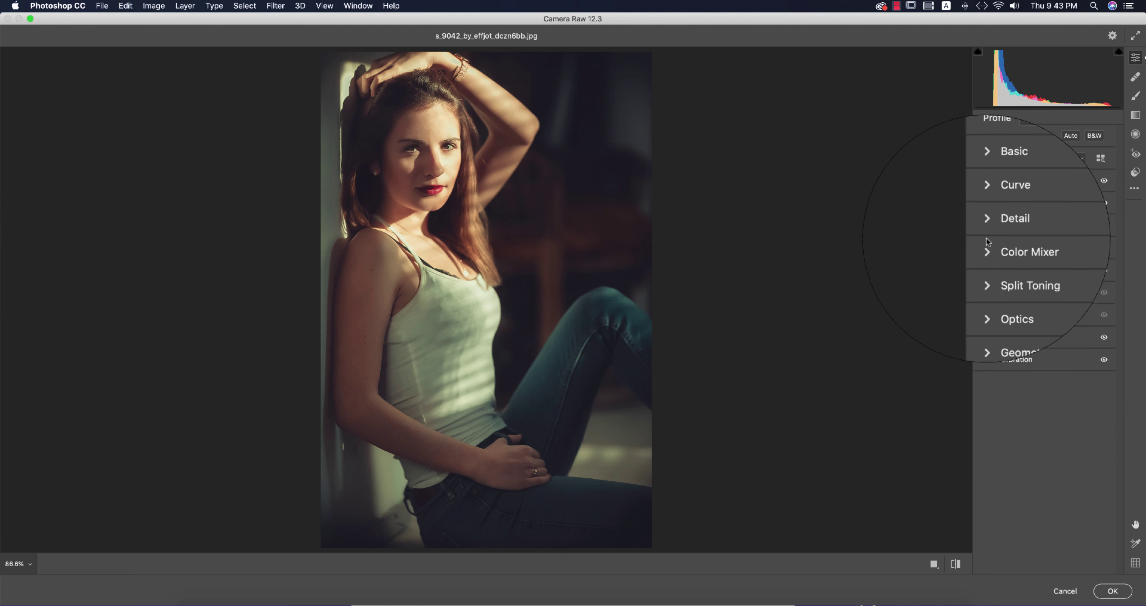
Look through the Color Mixer's HSL adjustments for Hue, Saturation and Luminance
{"action": "left_click", "coordinate": [988, 247]}
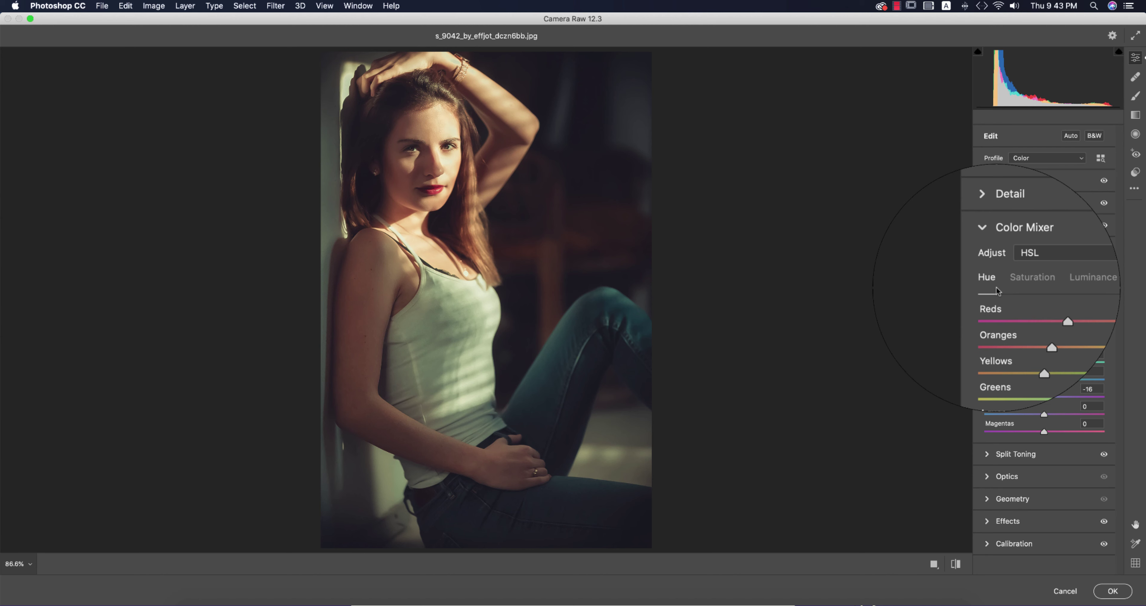
{"action": "left_click", "coordinate": [1013, 287]}
{"action": "left_click", "coordinate": [978, 287]}
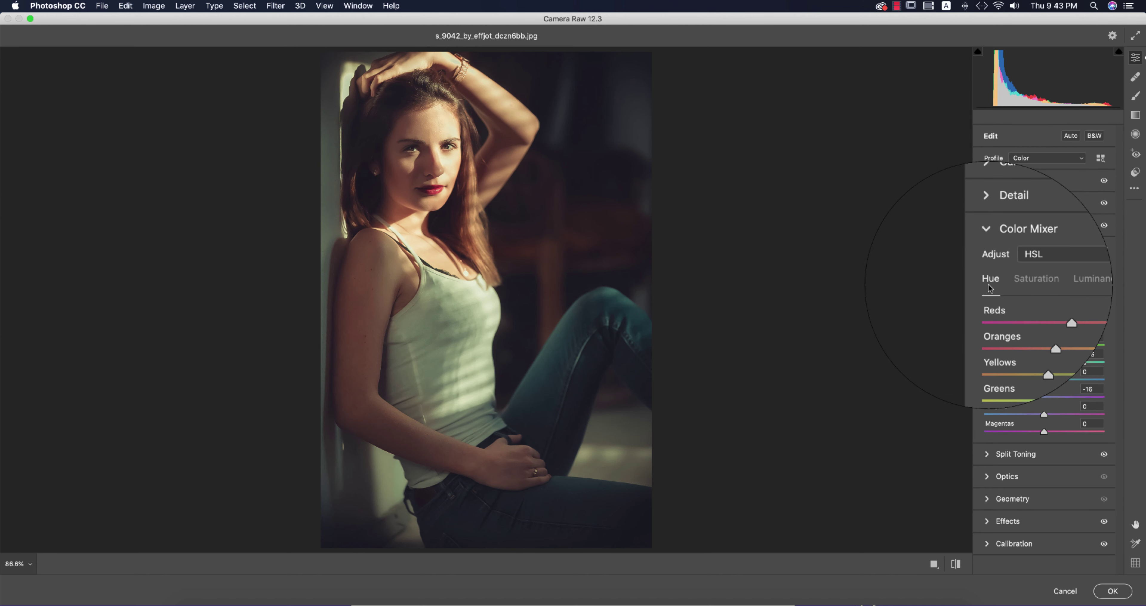
{"action": "left_click", "coordinate": [1024, 281]}
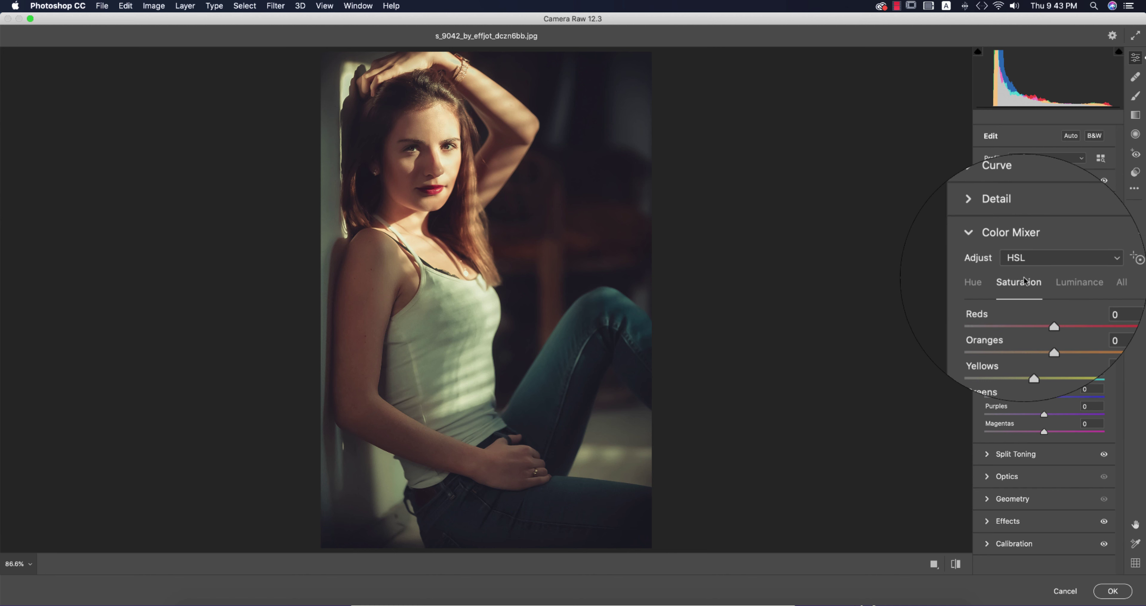
{"action": "left_click", "coordinate": [1076, 284]}
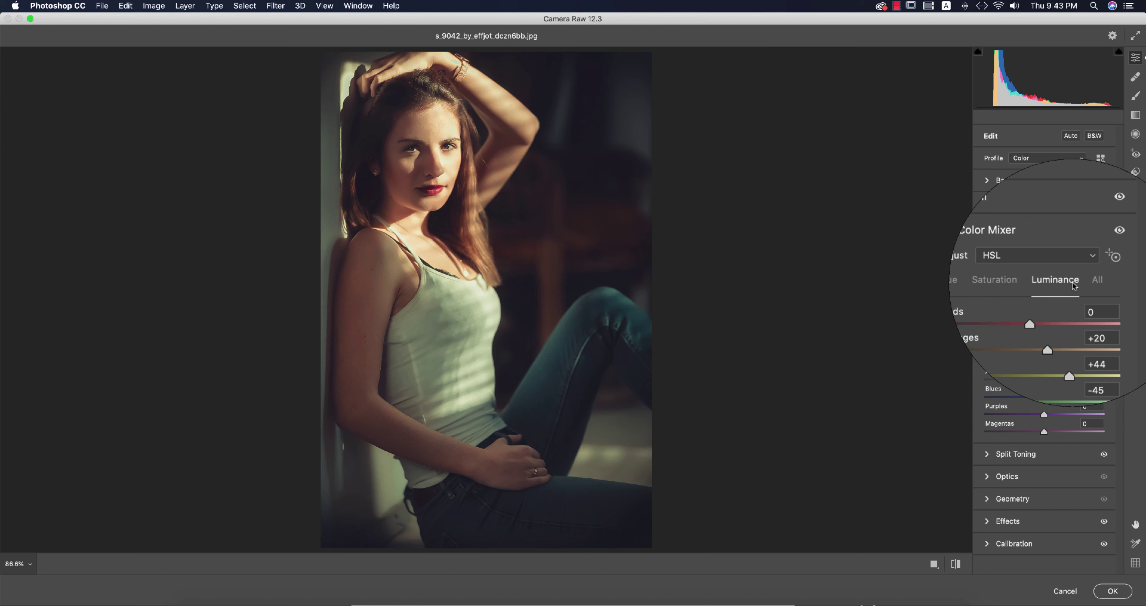
Examine the Color Mixer's Hue value for each color from Reds to Blues
{"action": "left_click", "coordinate": [990, 282]}
{"action": "left_click", "coordinate": [1096, 303]}
{"action": "left_click", "coordinate": [1104, 321]}
{"action": "key", "text": "Tab"}
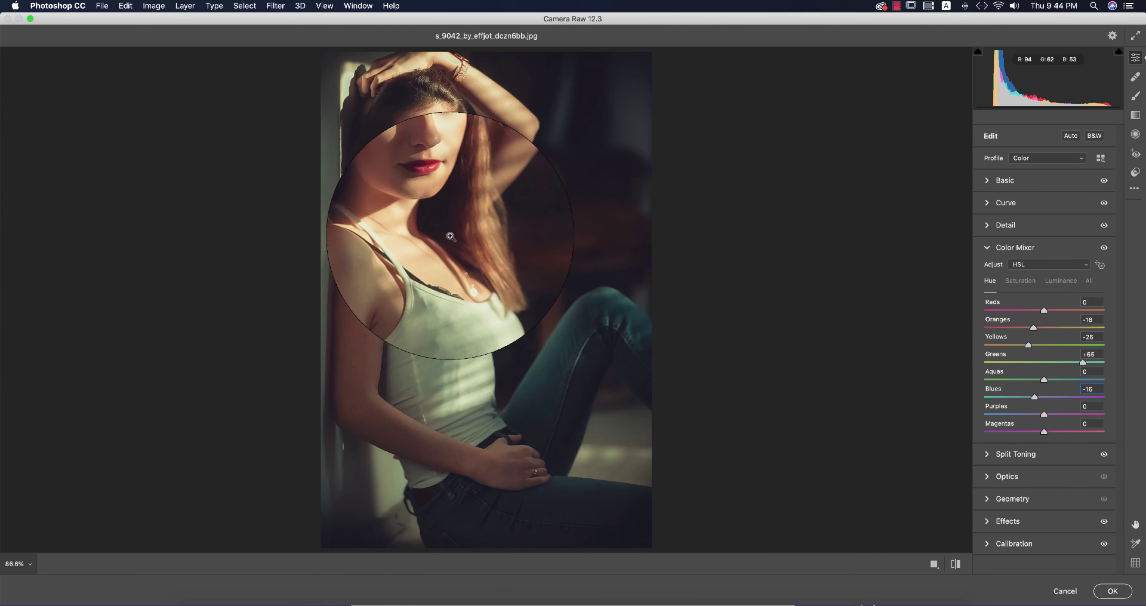
Check the Color Mixer's Saturation values, focusing on Yellows and Greens
{"action": "left_click", "coordinate": [1016, 286]}
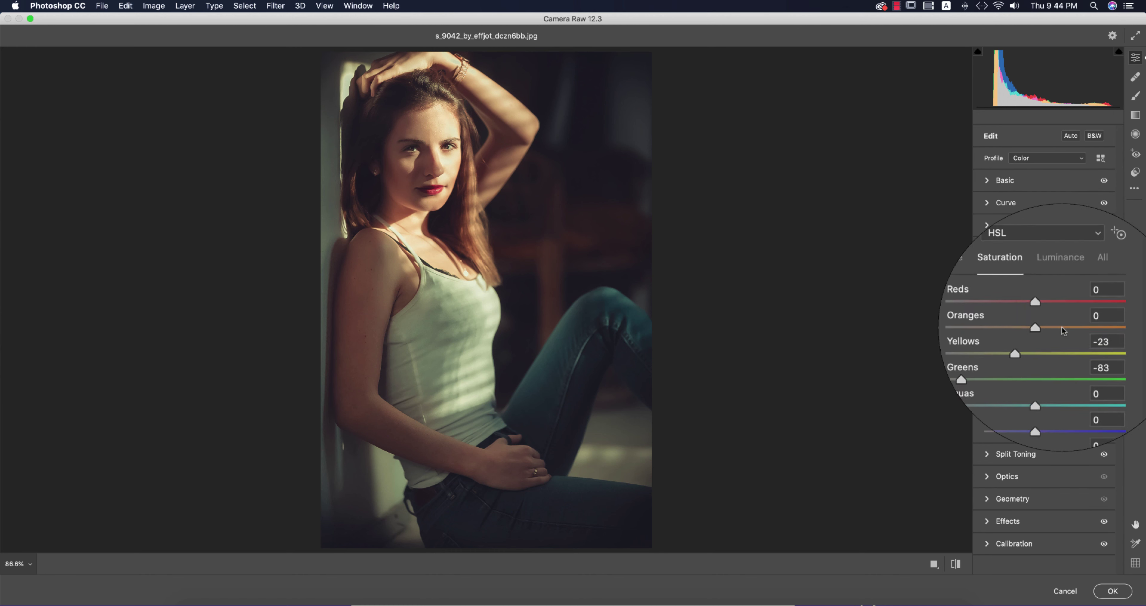
{"action": "left_click", "coordinate": [1060, 280]}
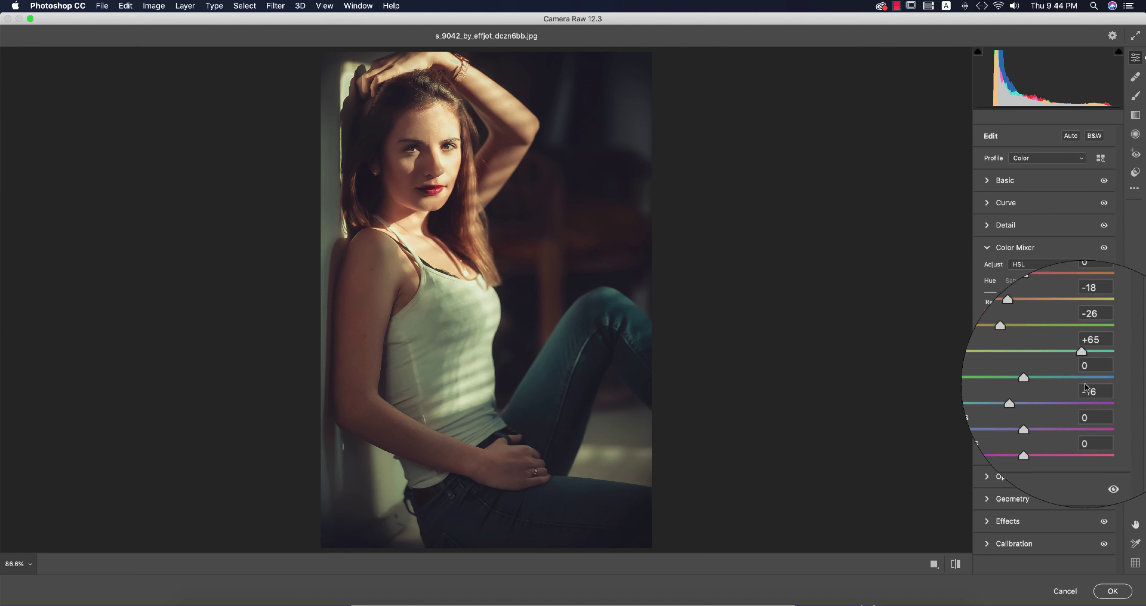
{"action": "left_click", "coordinate": [1017, 282]}
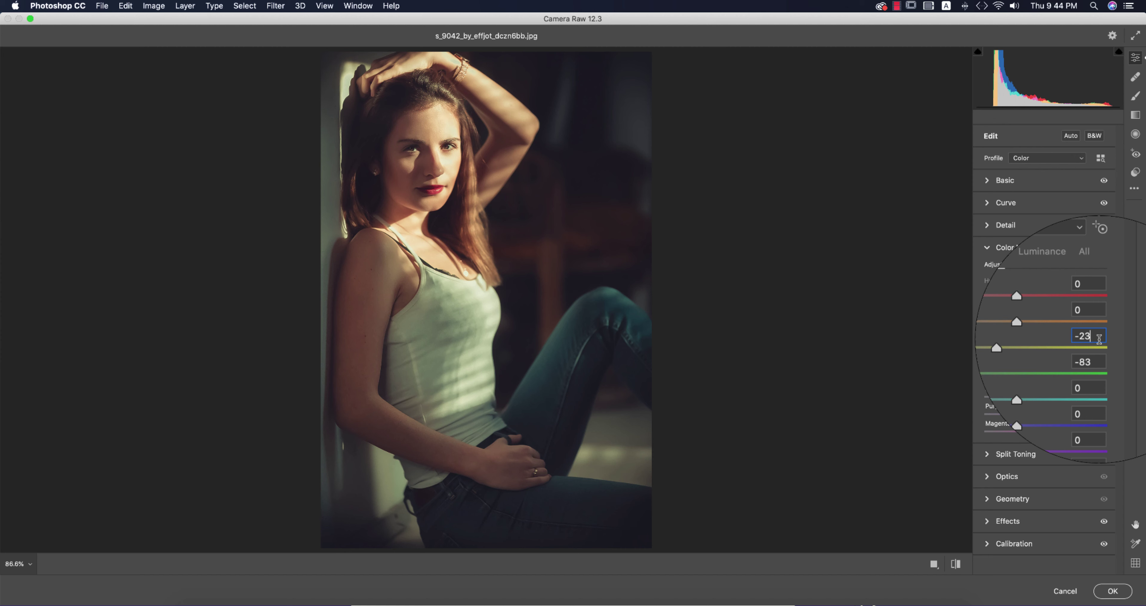
{"action": "key", "text": "Return"}
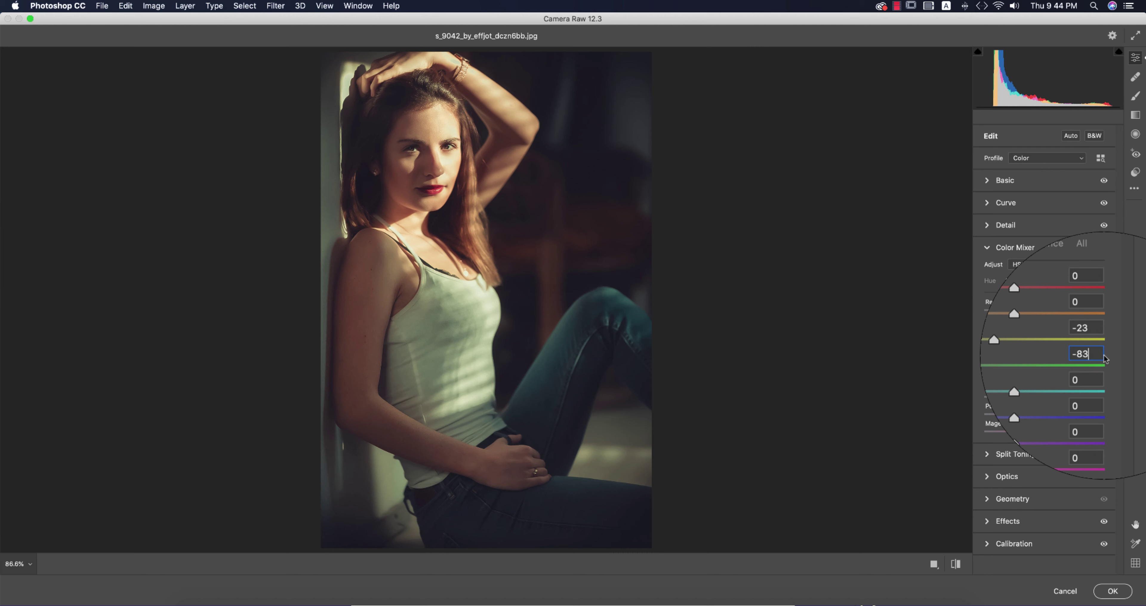
Check the Color Mixer's Luminance values for Oranges, Yellows and Greens, trying a brighter Yellows setting and undoing it
{"action": "left_click", "coordinate": [1061, 284]}
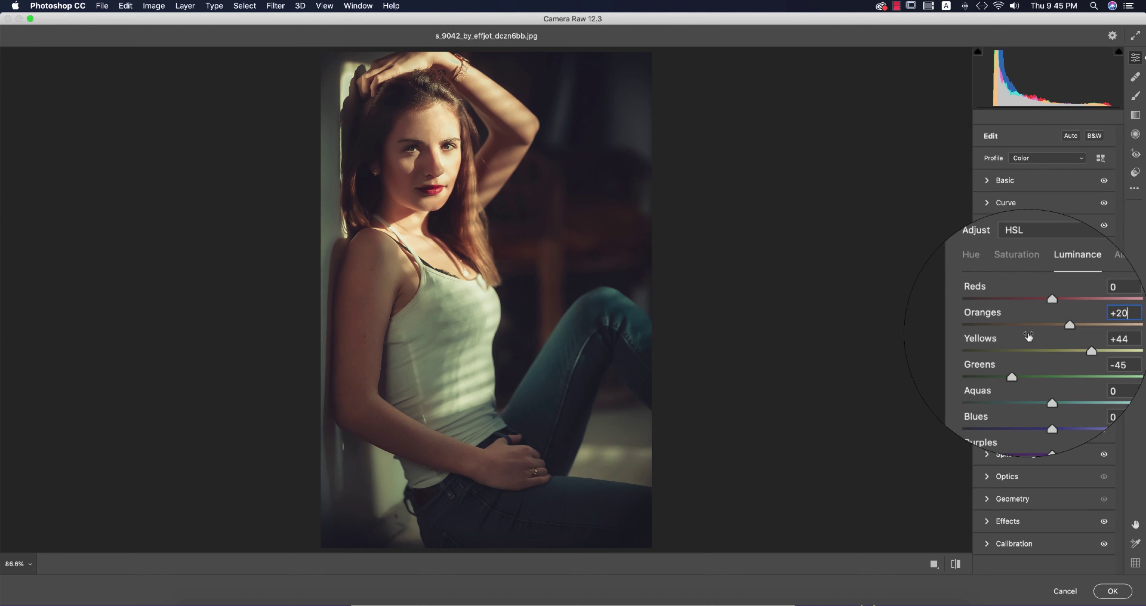
{"action": "key", "text": "Tab"}
{"action": "key", "text": "cmd+z"}
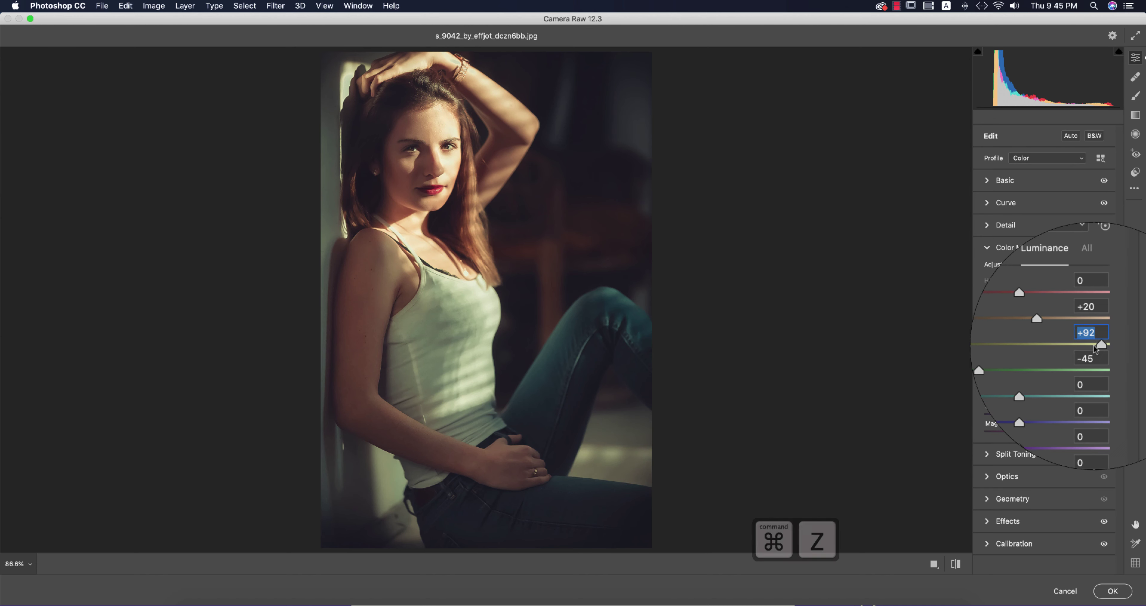
{"action": "left_click", "coordinate": [1101, 336]}
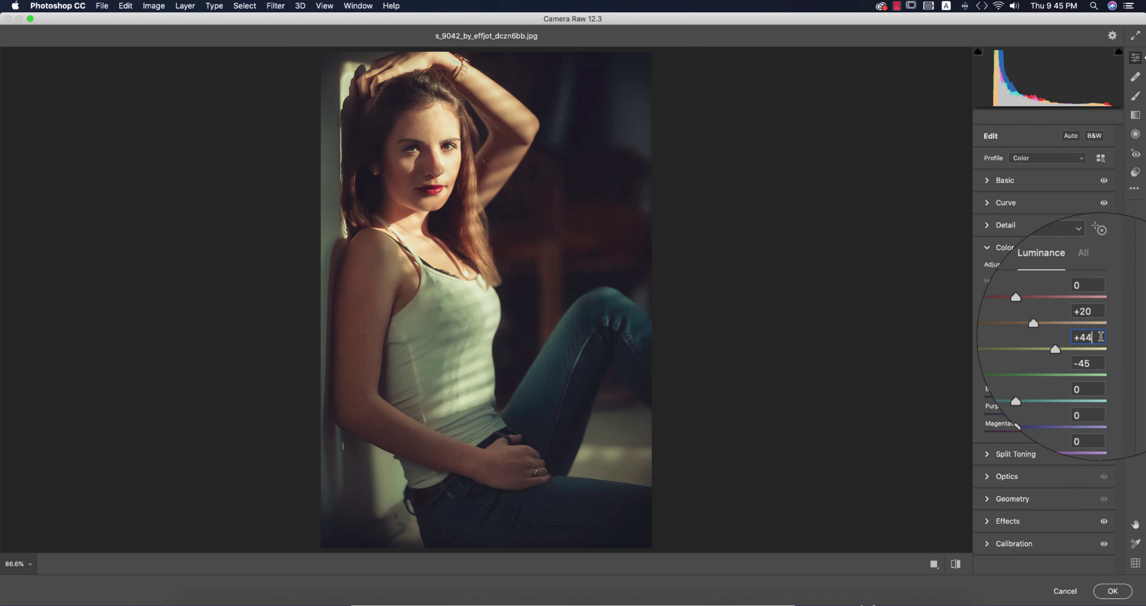
{"action": "left_click_drag", "start_coordinate": [1073, 345], "coordinate": [1117, 344]}
{"action": "key", "text": "super+z"}
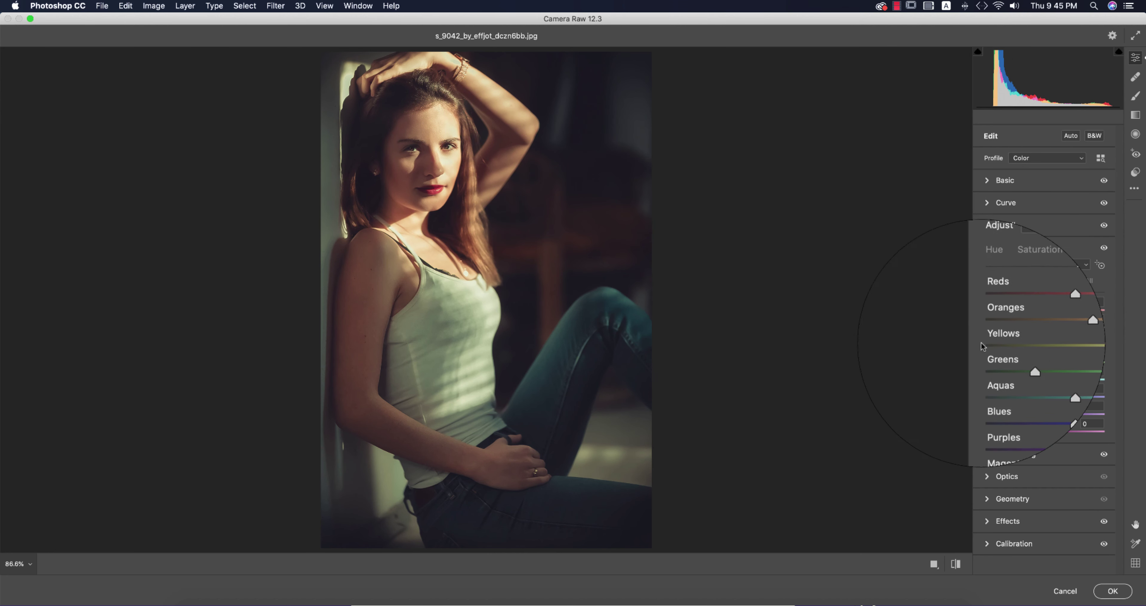
{"action": "left_click", "coordinate": [1101, 354]}
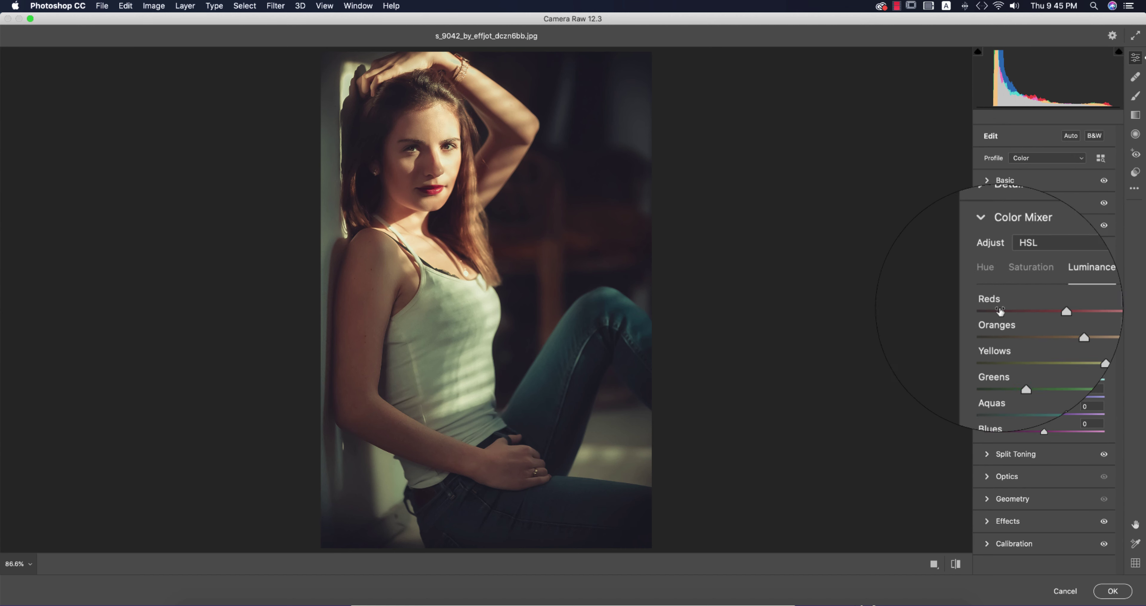
Review the Split Toning settings, examining the Hue and Saturation of the Highlights and Shadows
{"action": "left_click", "coordinate": [988, 247]}
{"action": "left_click", "coordinate": [987, 270]}
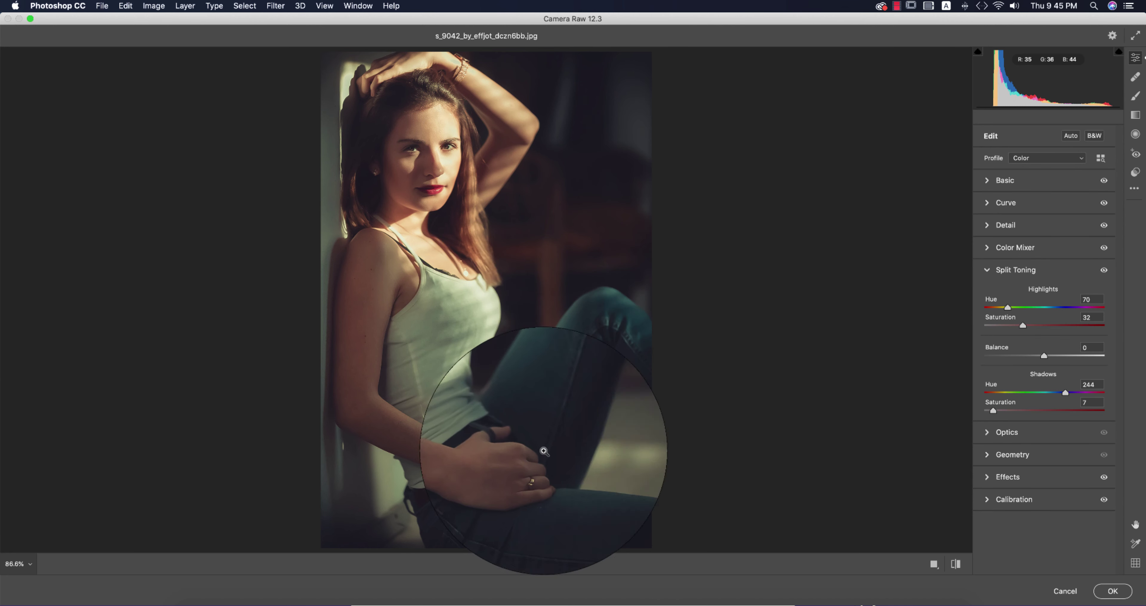
{"action": "left_click", "coordinate": [1092, 299]}
{"action": "double_click", "coordinate": [1093, 299]}
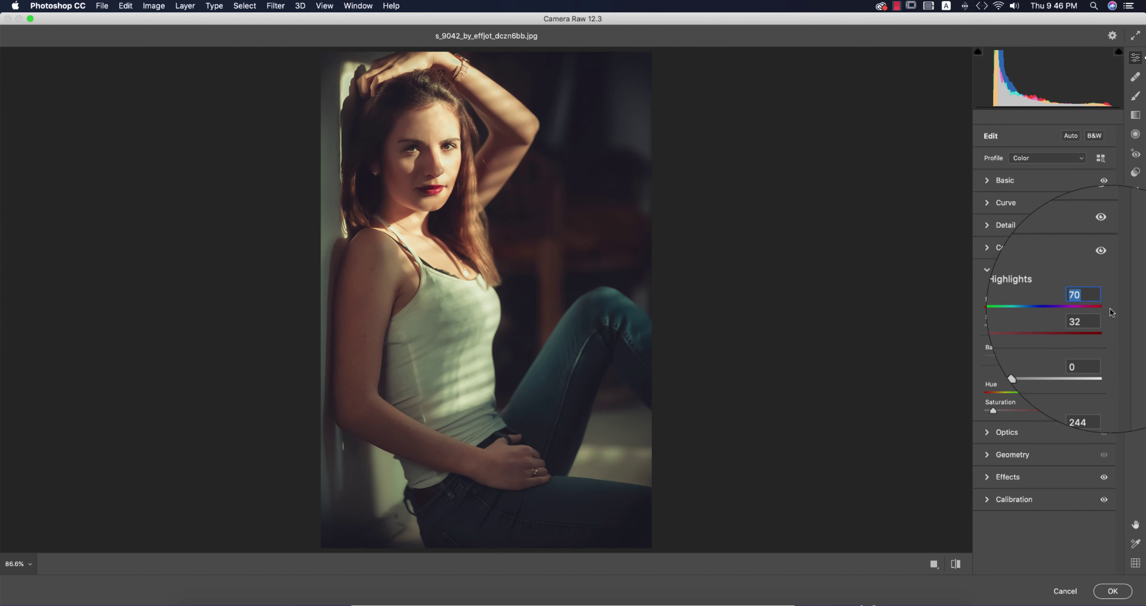
{"action": "left_click", "coordinate": [1097, 317]}
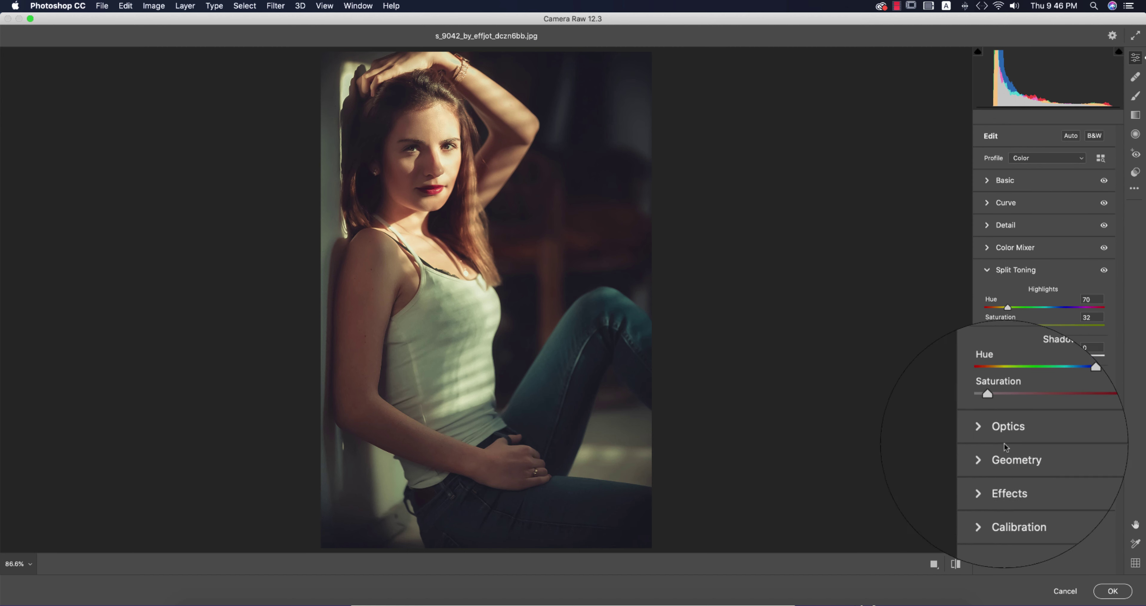
{"action": "left_click", "coordinate": [988, 269]}
Look through the Optics, Geometry and Effects settings of the preset
{"action": "scroll", "coordinate": [988, 285], "scroll_direction": "down", "scroll_amount": 1}
{"action": "left_click", "coordinate": [988, 292]}
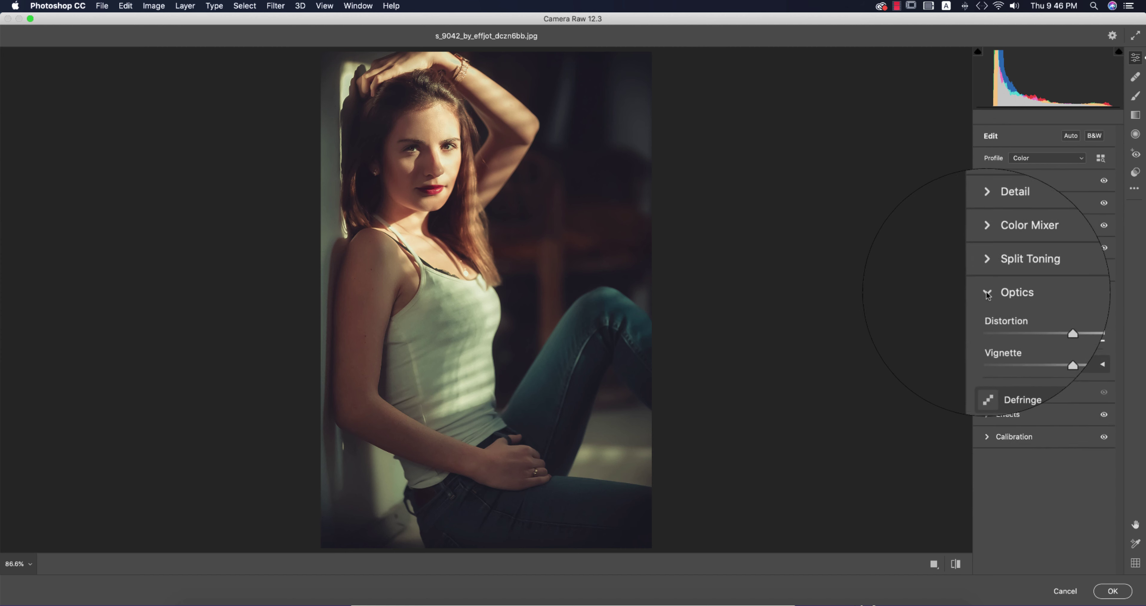
{"action": "left_click", "coordinate": [992, 300]}
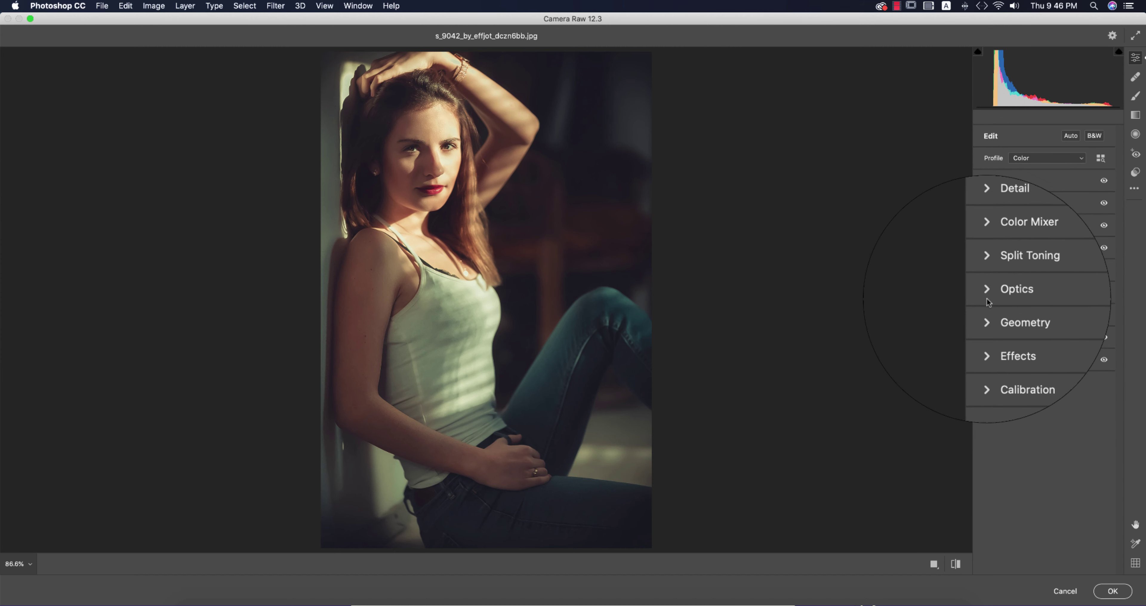
{"action": "left_click", "coordinate": [987, 317]}
{"action": "left_click", "coordinate": [987, 316]}
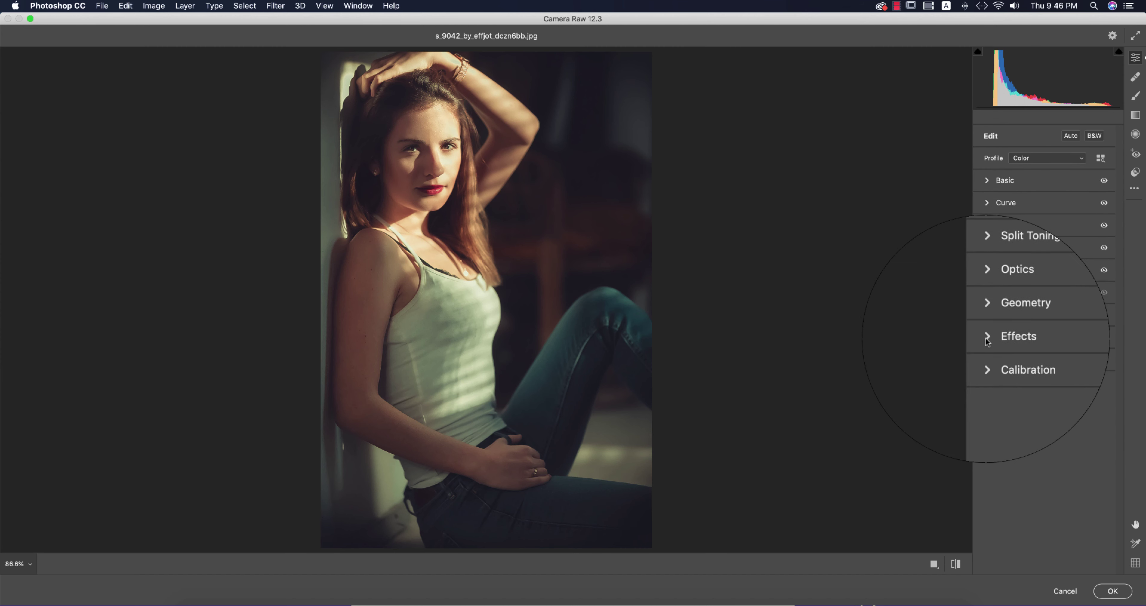
{"action": "left_click", "coordinate": [987, 338]}
{"action": "left_click", "coordinate": [987, 338]}
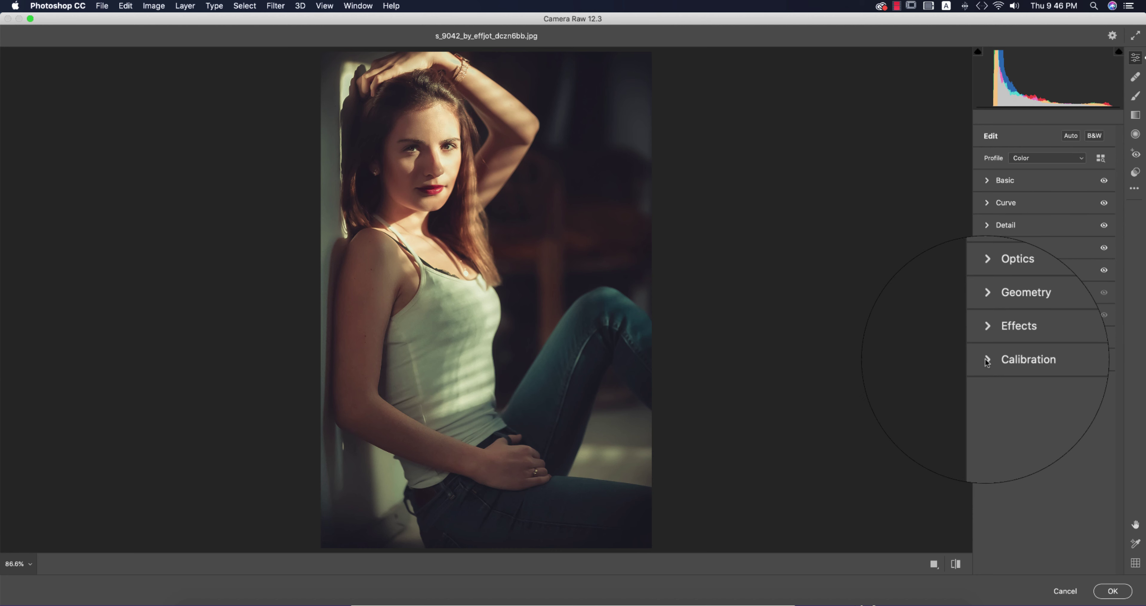
Review the Calibration hues of the red, green and blue primaries and apply the Camera Raw grade to the layer
{"action": "left_click", "coordinate": [988, 358]}
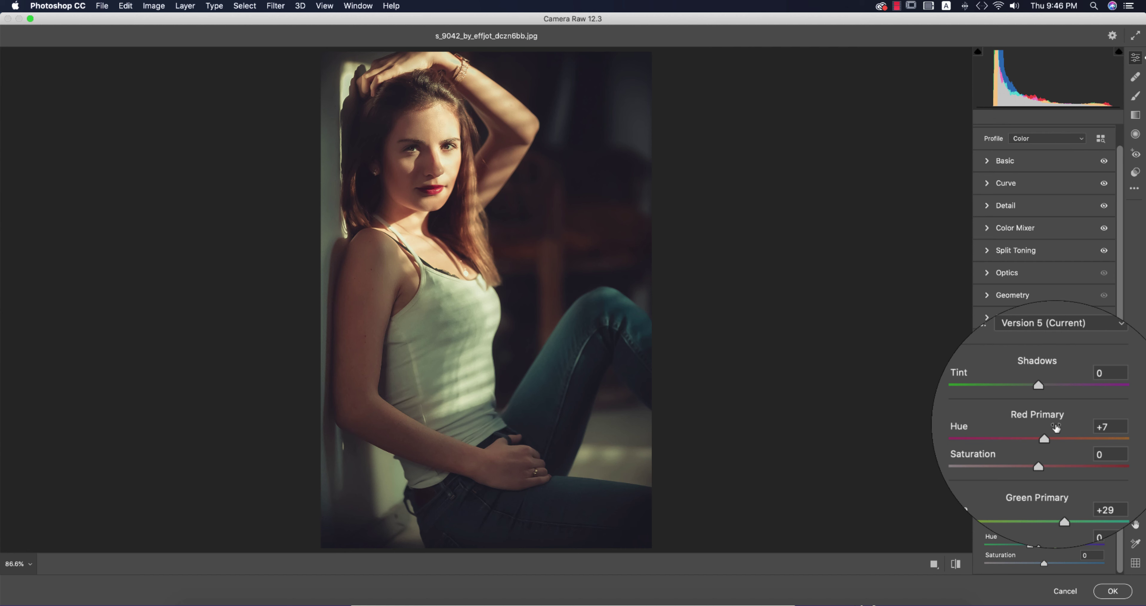
{"action": "left_click", "coordinate": [1093, 425]}
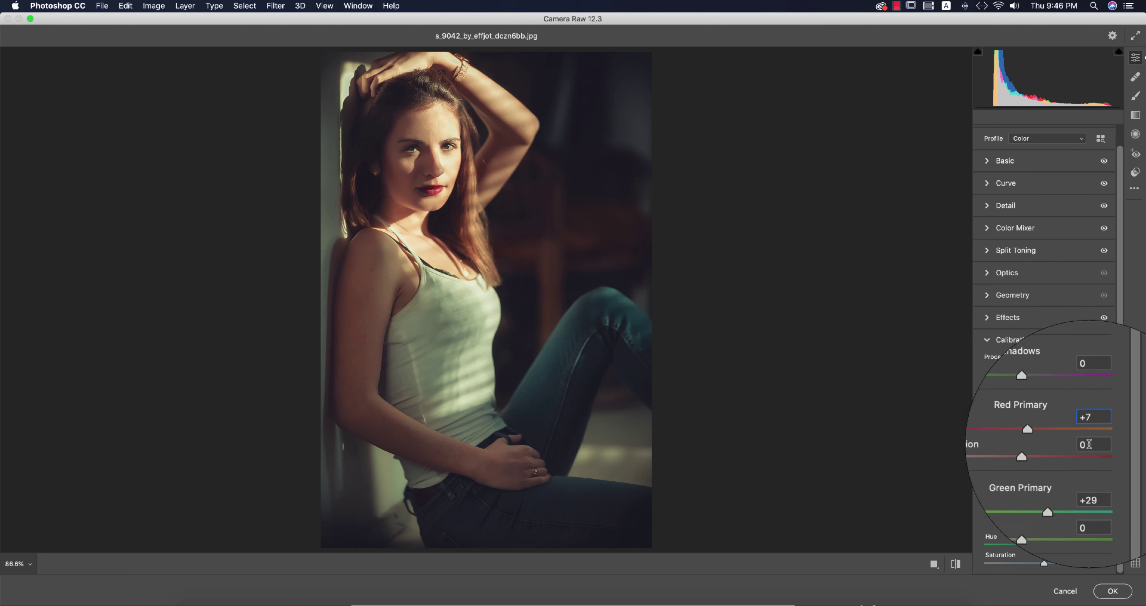
{"action": "left_click", "coordinate": [1088, 445]}
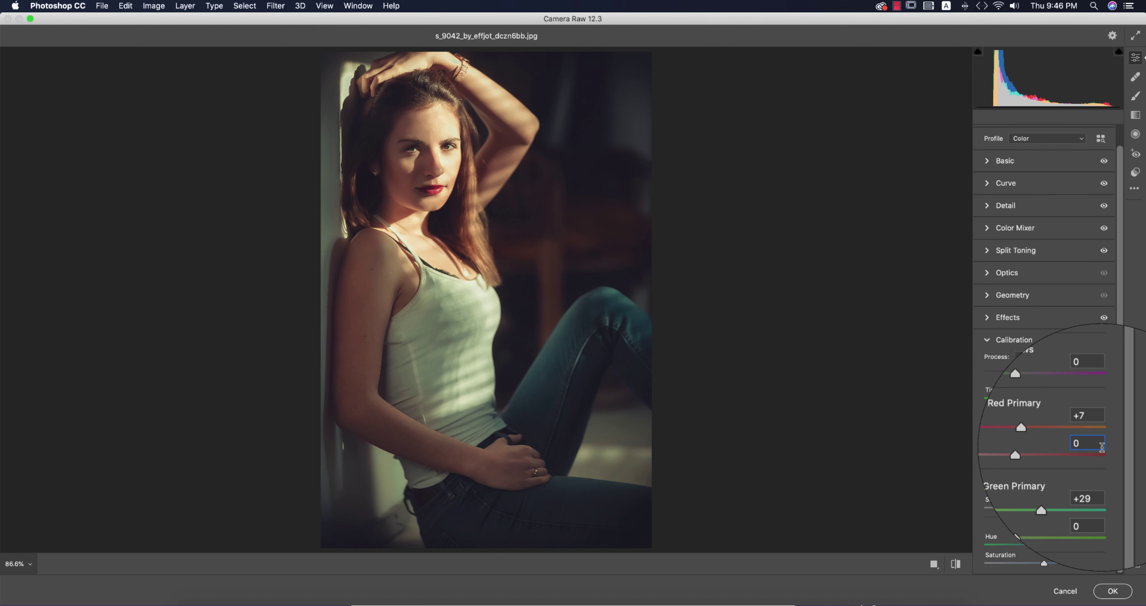
{"action": "key", "text": "Tab"}
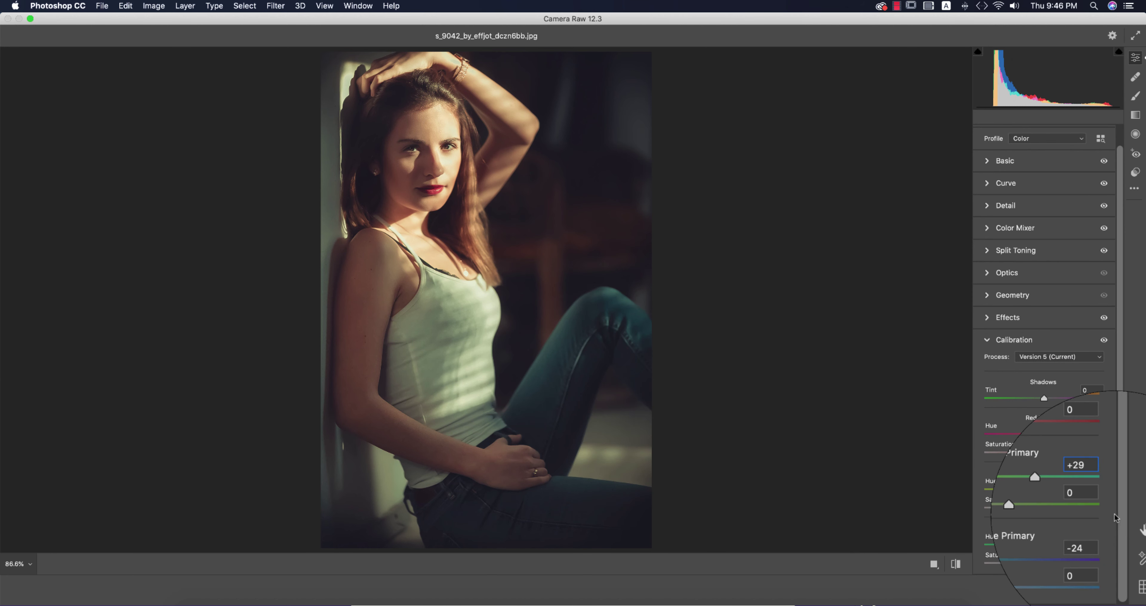
{"action": "left_click", "coordinate": [1098, 537]}
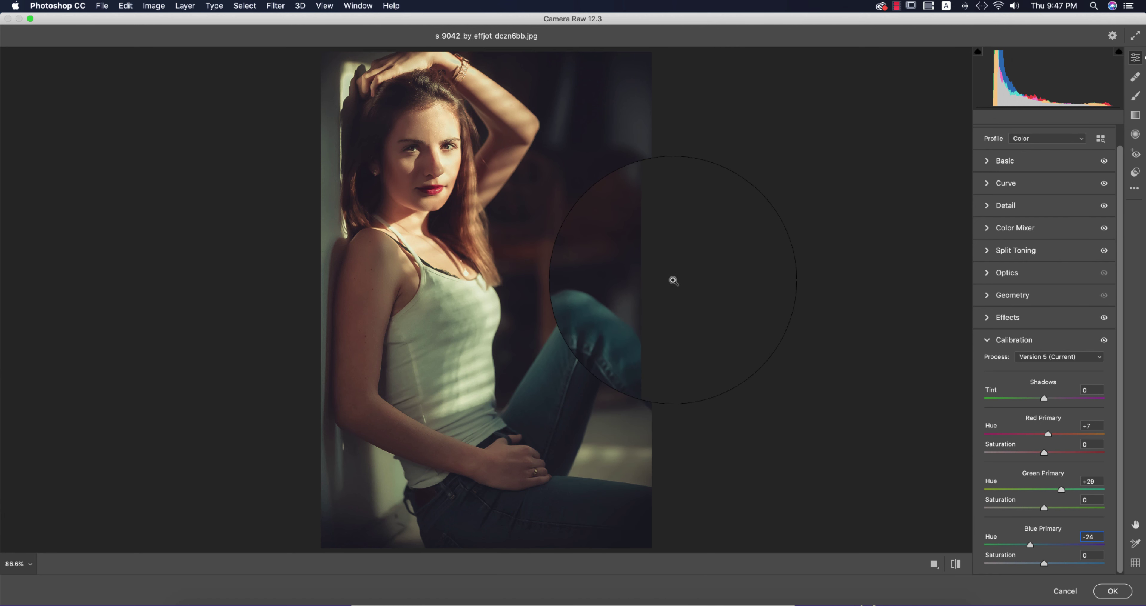
{"action": "left_click", "coordinate": [1121, 592]}
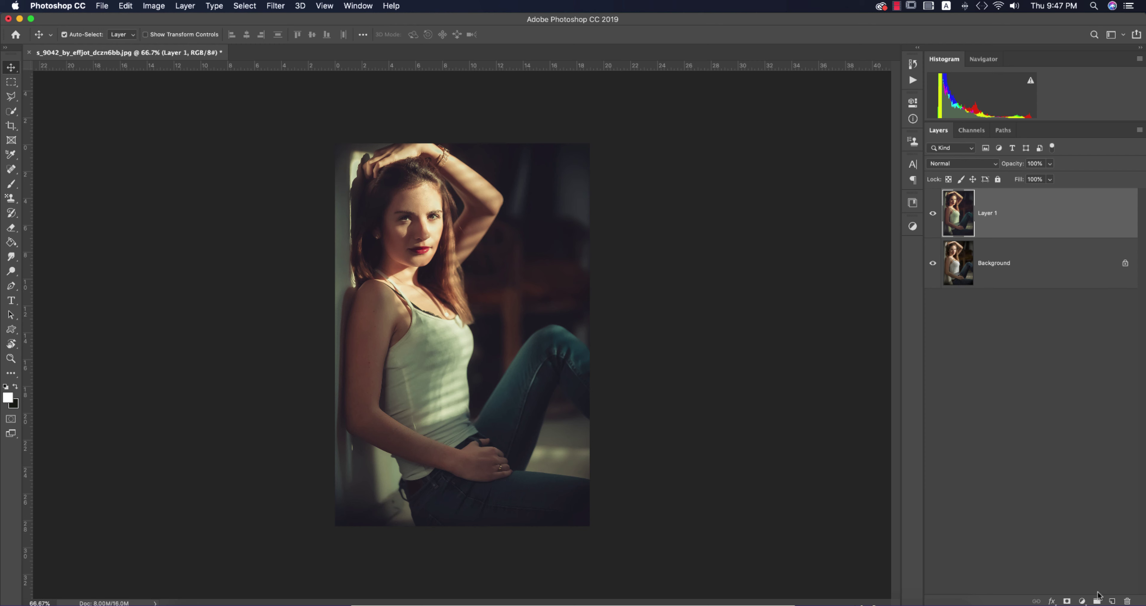
Add a Color Lookup adjustment layer using the FoggyNight.3DL 3D LUT and lower its opacity to 13%
{"action": "left_click", "coordinate": [1083, 600]}
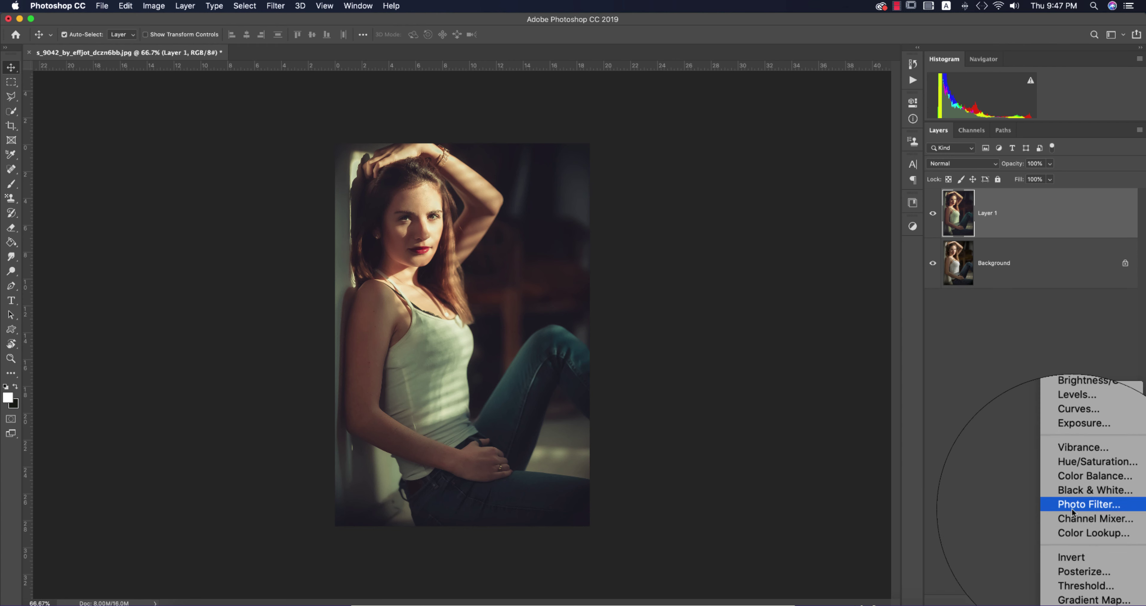
{"action": "left_click", "coordinate": [1077, 533]}
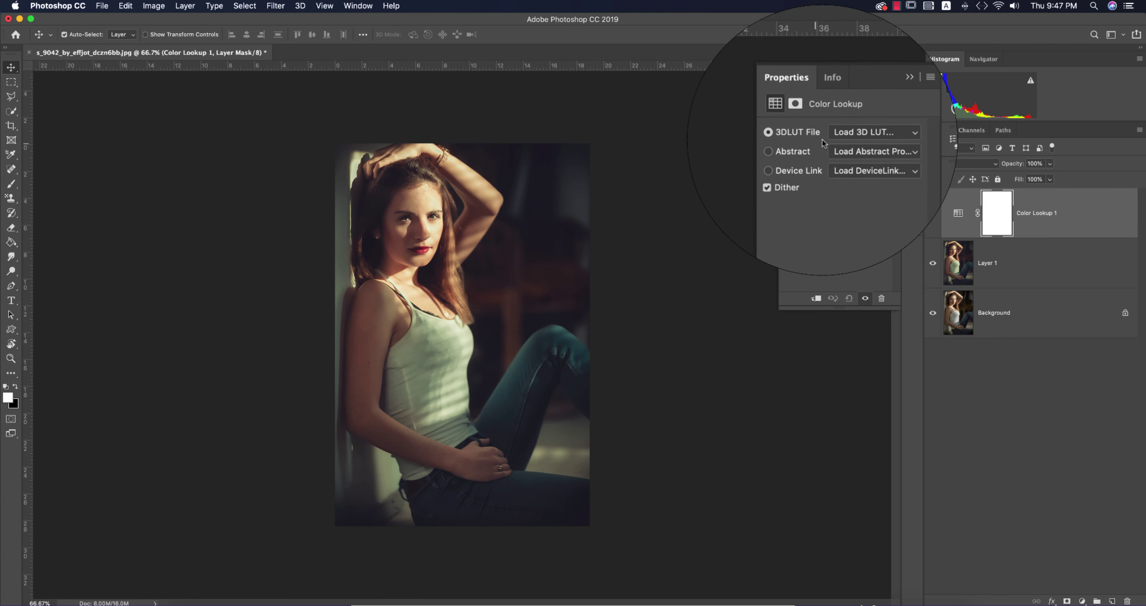
{"action": "left_click", "coordinate": [837, 135]}
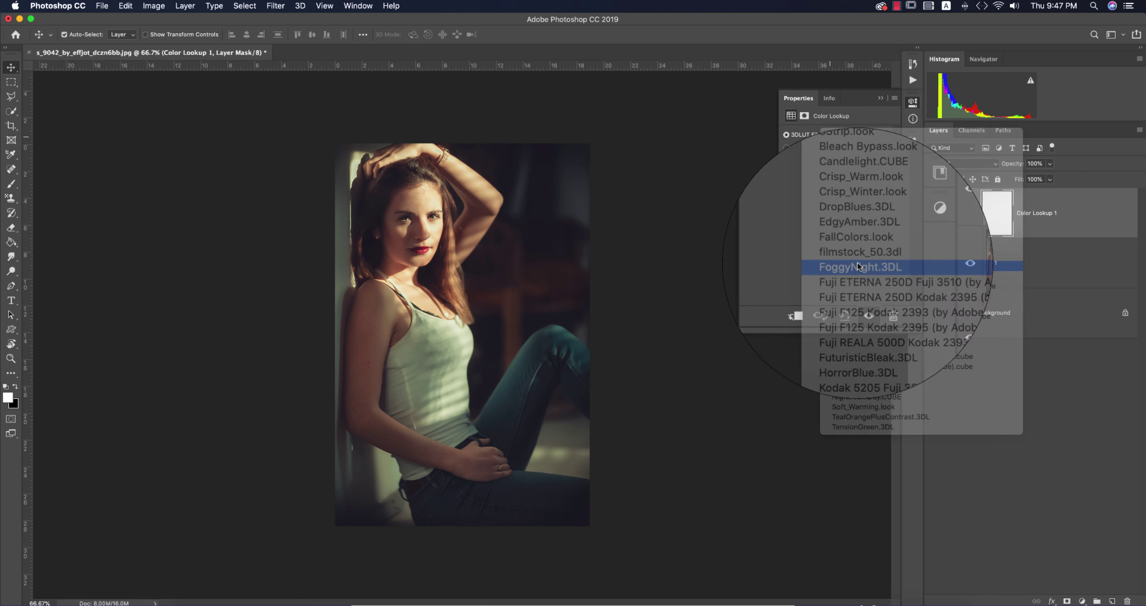
{"action": "left_click", "coordinate": [858, 267]}
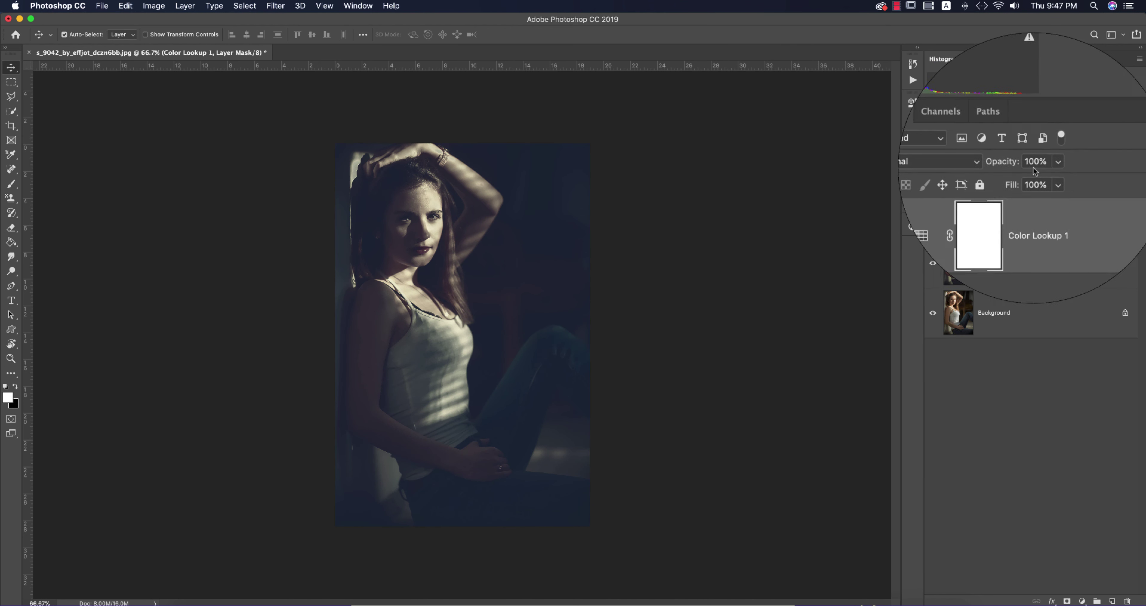
{"action": "left_click", "coordinate": [1059, 162]}
{"action": "left_click_drag", "start_coordinate": [1076, 176], "coordinate": [1006, 175]}
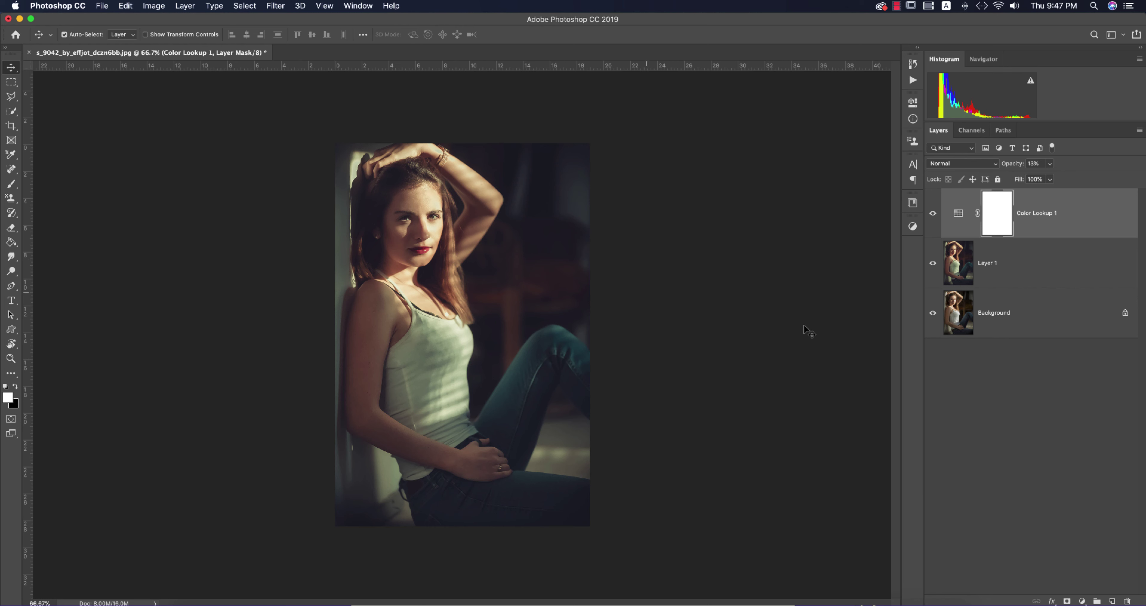
Convert the Color Lookup 1 adjustment and Layer 1 together into a single smart object
{"action": "left_click", "coordinate": [1051, 216]}
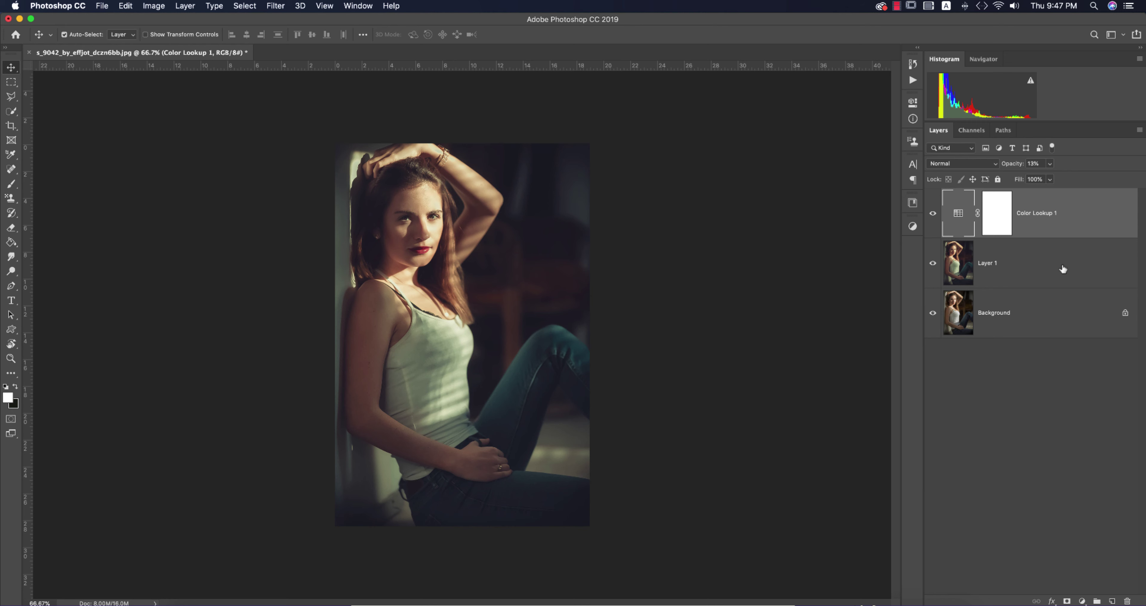
{"action": "left_click", "coordinate": [1063, 267], "text": "shift"}
{"action": "right_click", "coordinate": [1057, 218]}
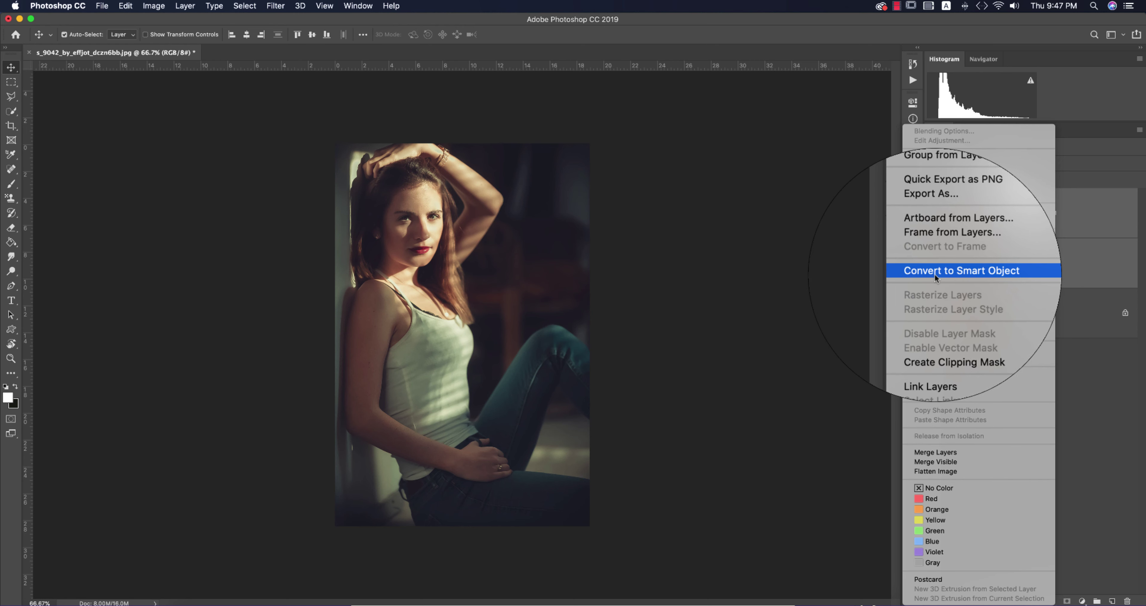
{"action": "left_click", "coordinate": [935, 271]}
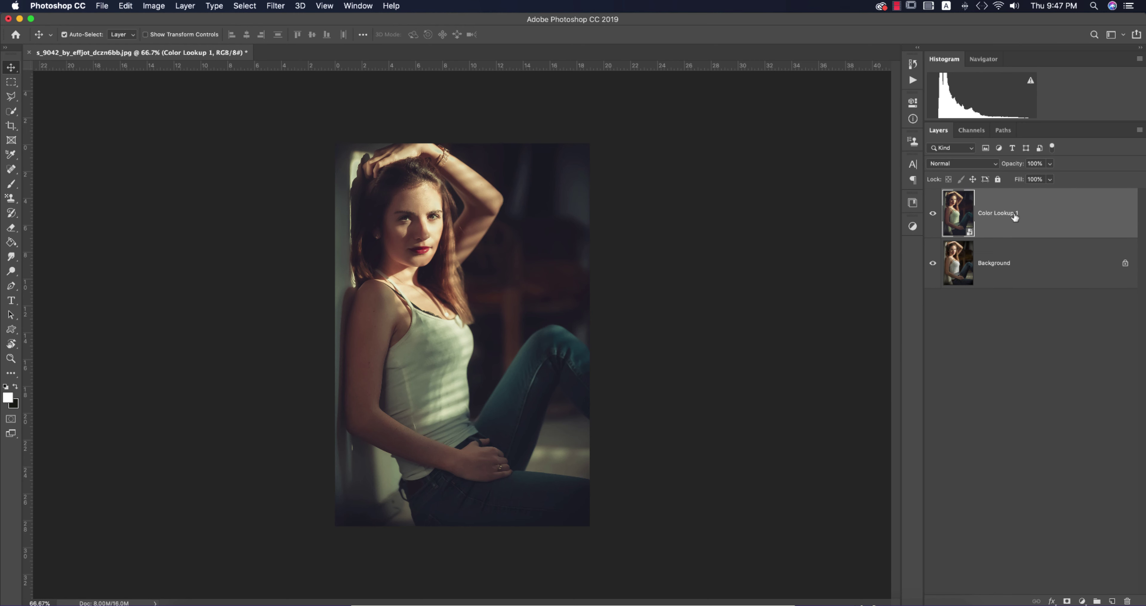
Open the smart object in Nik Collection's Color Efex Pro 4, accepting the smart object warning and postponing the update
{"action": "left_click", "coordinate": [276, 5]}
{"action": "mouse_move", "coordinate": [383, 308]}
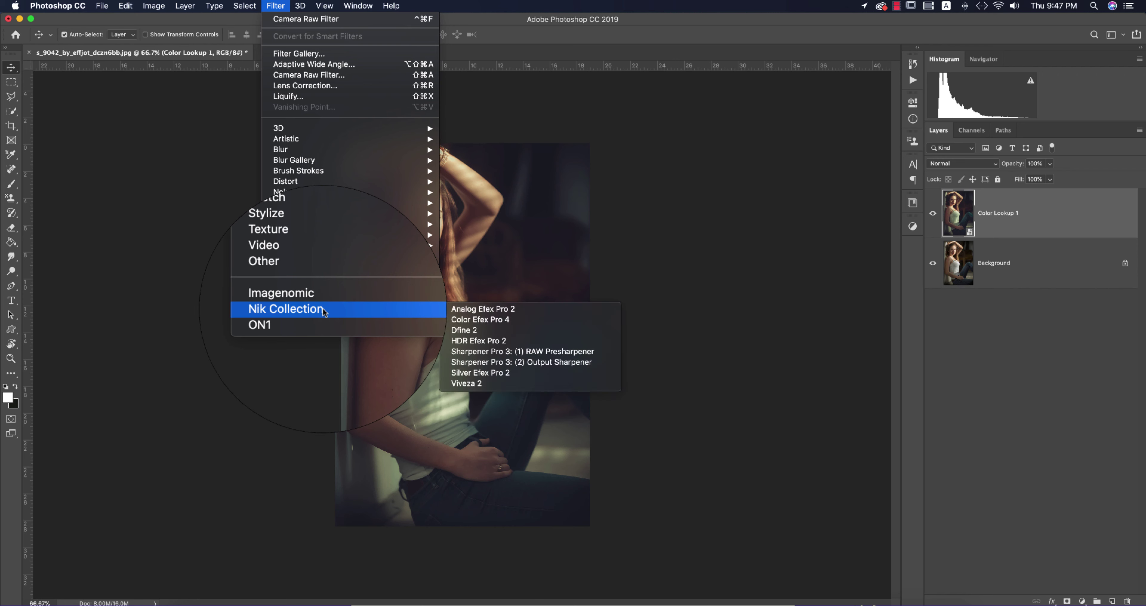
{"action": "left_click", "coordinate": [472, 320]}
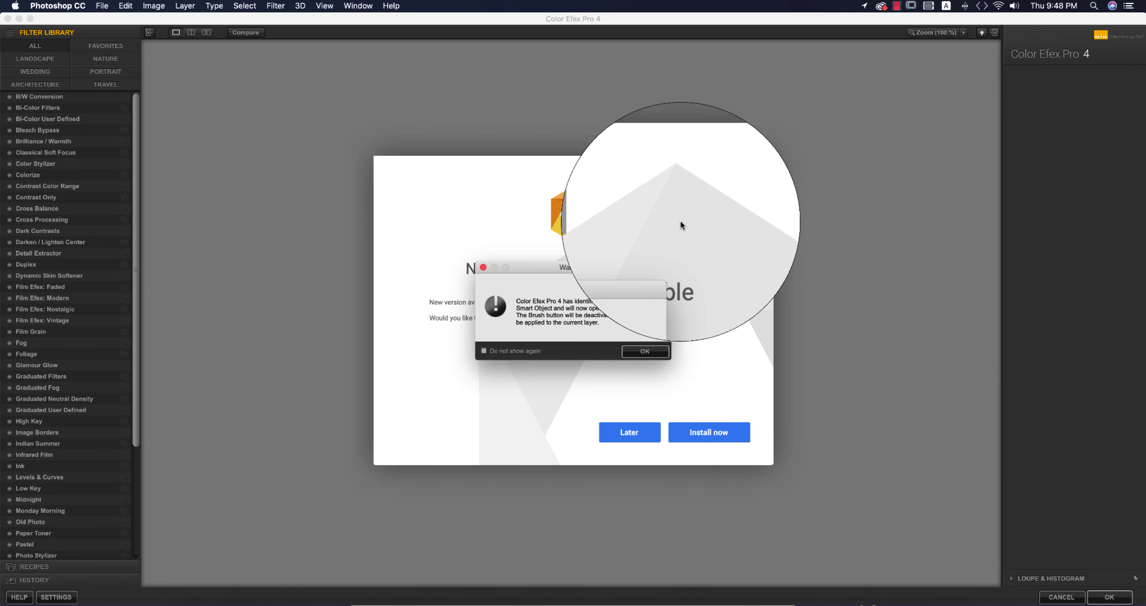
{"action": "left_click", "coordinate": [655, 354]}
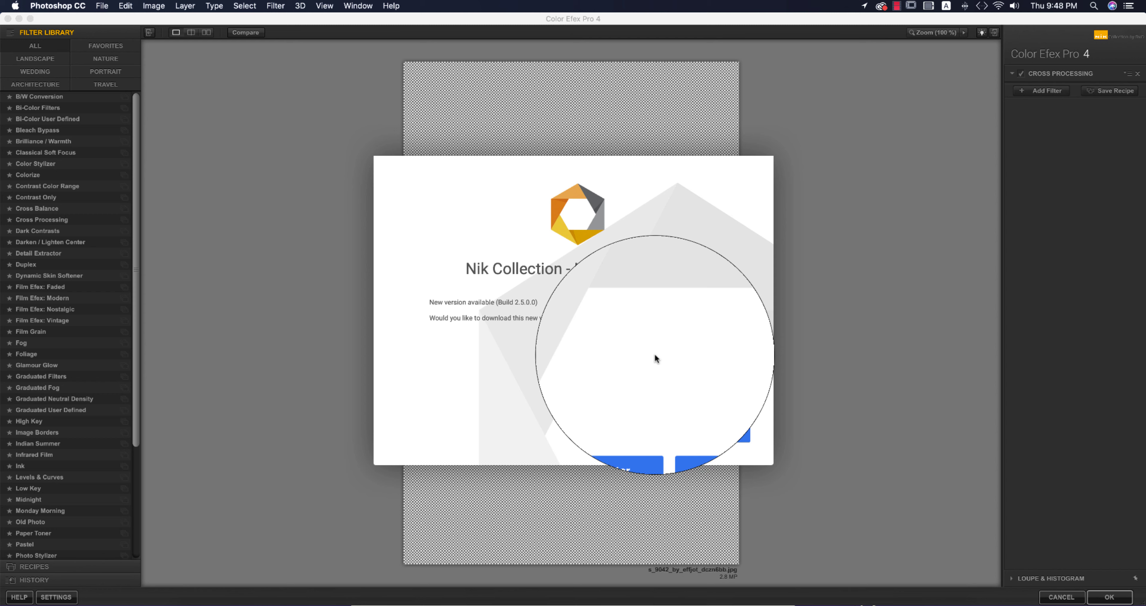
{"action": "left_click", "coordinate": [637, 434]}
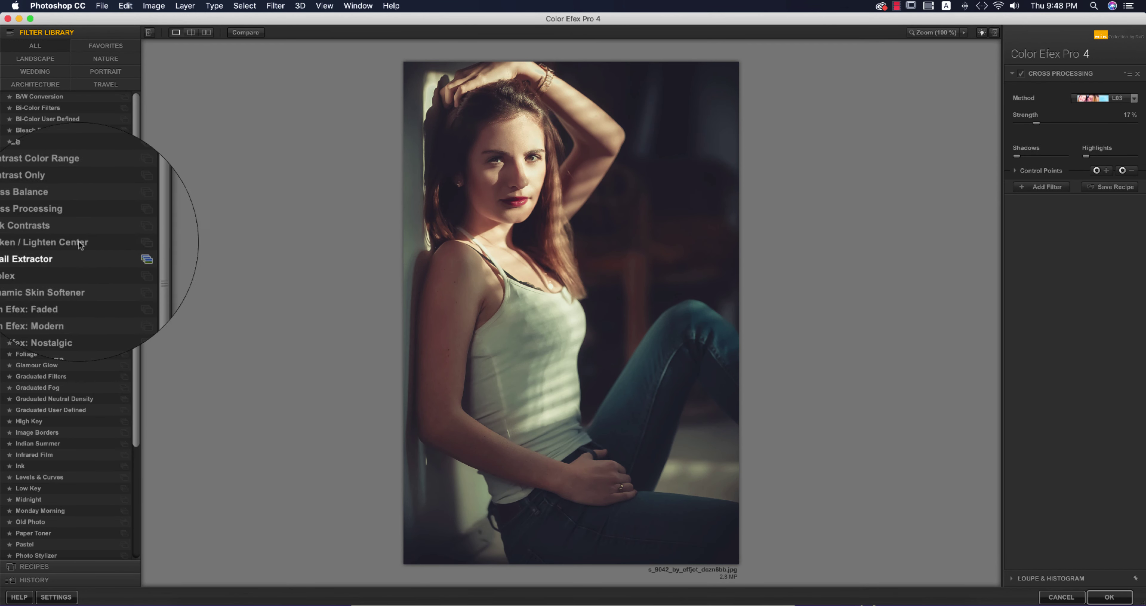
Choose the Cross Processing filter for the portrait and set its method to L02
{"action": "left_click", "coordinate": [40, 220]}
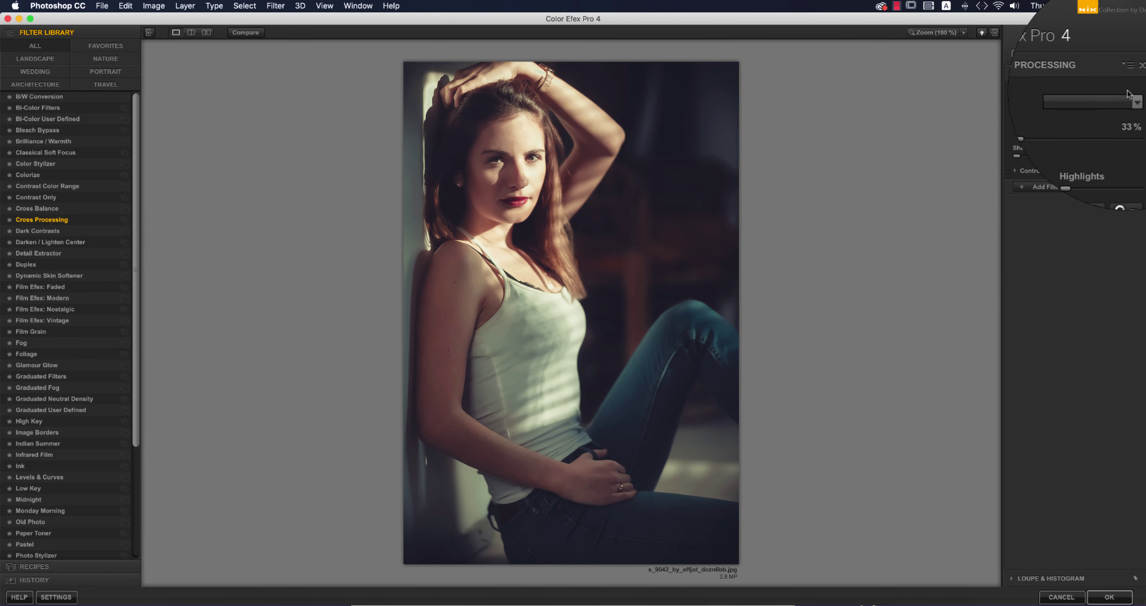
{"action": "left_click", "coordinate": [1130, 100]}
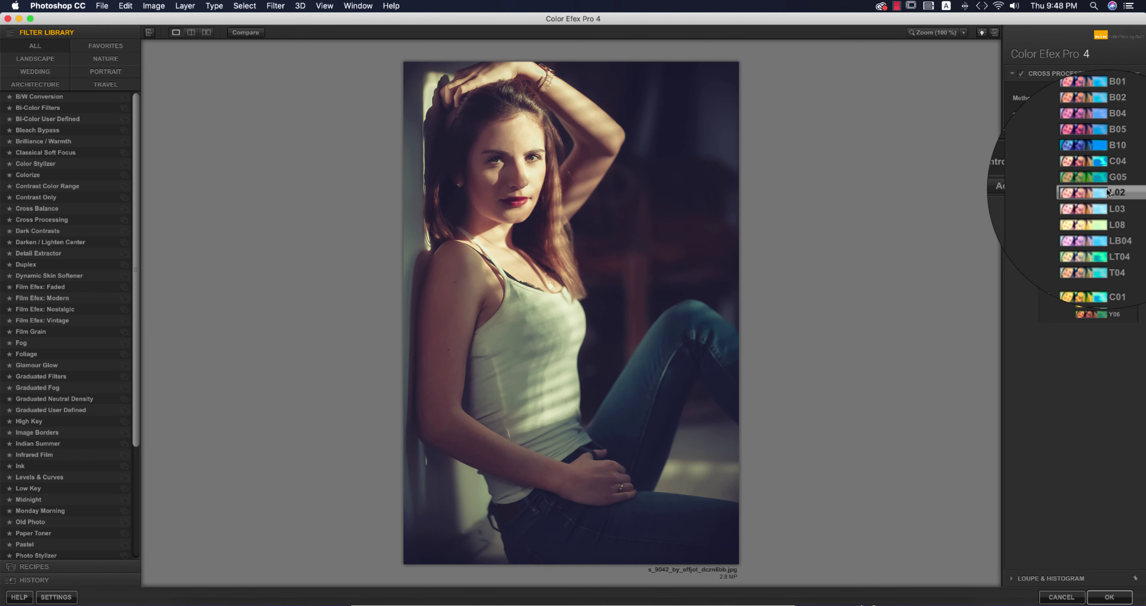
{"action": "left_click", "coordinate": [1108, 192]}
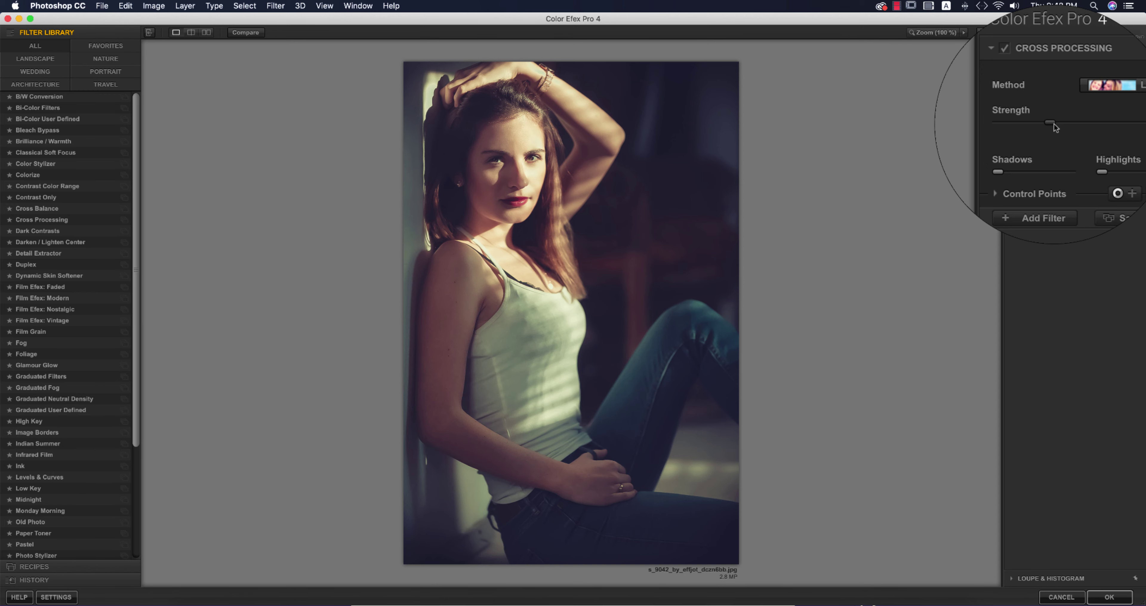
{"action": "left_click", "coordinate": [1097, 99]}
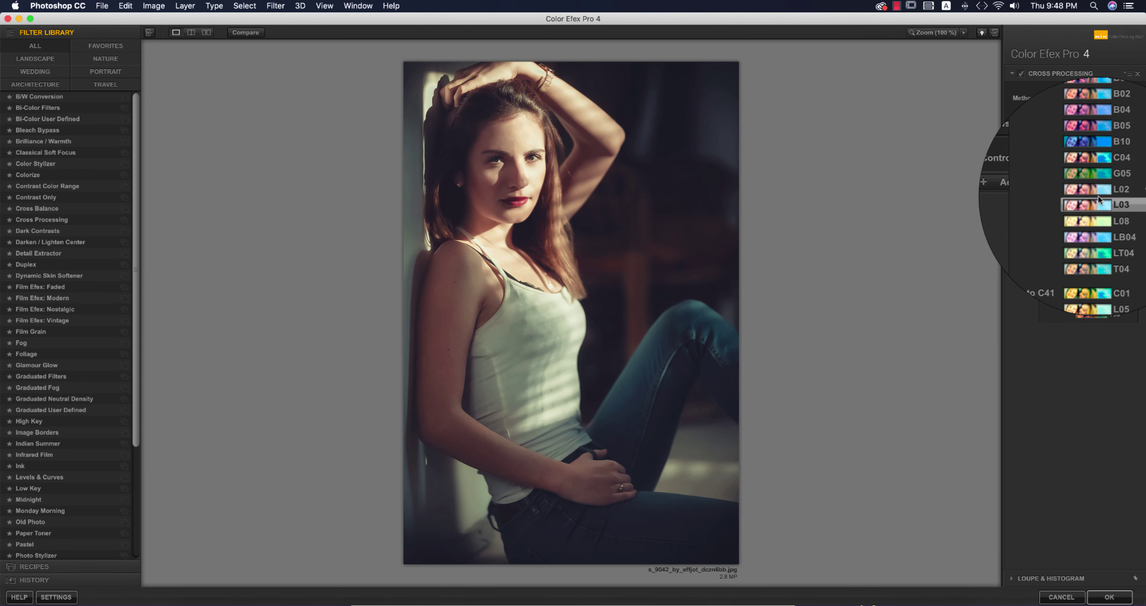
{"action": "left_click", "coordinate": [1098, 194]}
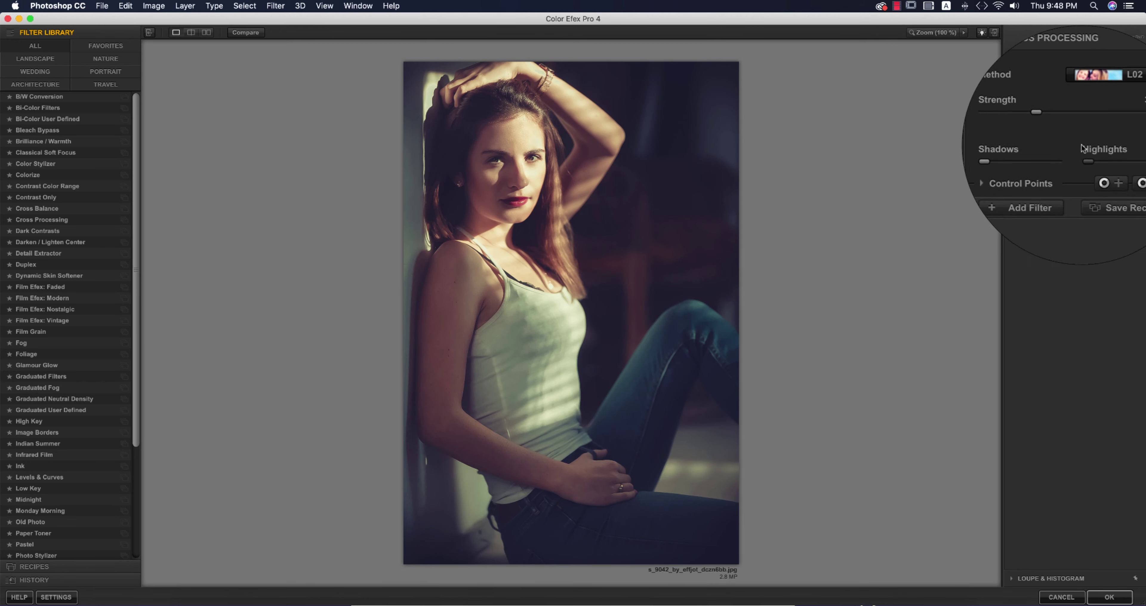
Apply the cross processing with a slightly higher strength and lower the resulting Color Lookup 1 smart object's opacity to 73%
{"action": "left_click_drag", "start_coordinate": [1054, 121], "coordinate": [1058, 122]}
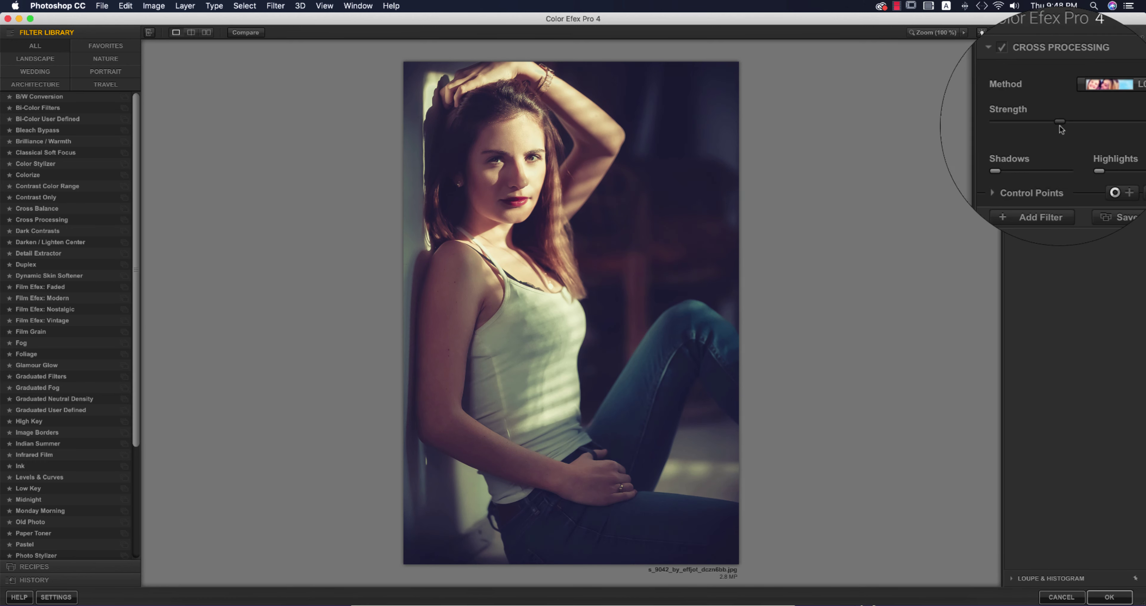
{"action": "left_click", "coordinate": [1109, 596]}
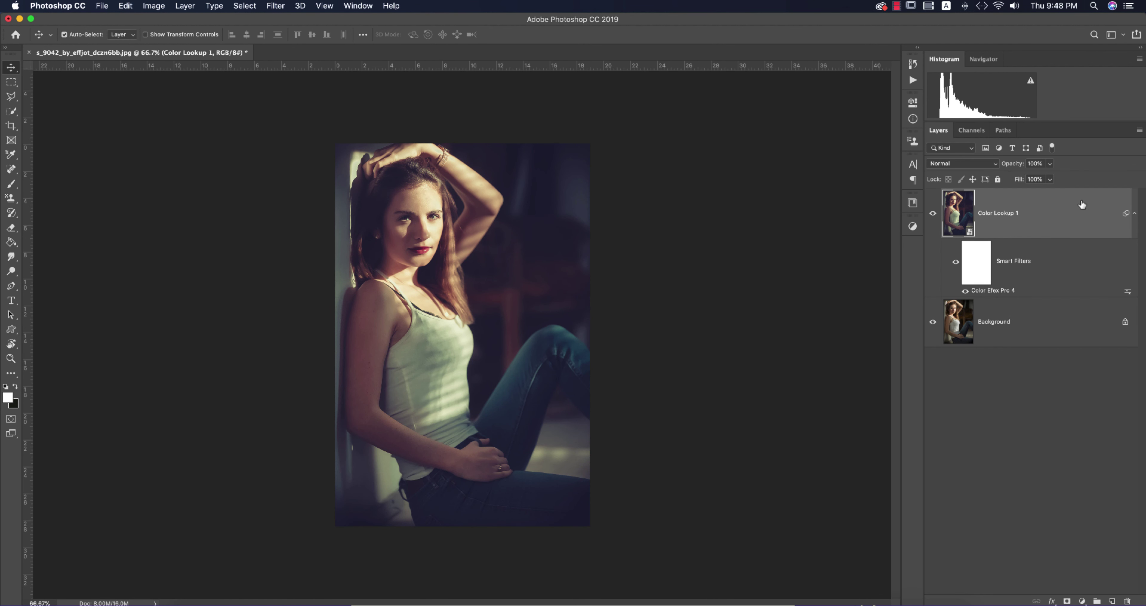
{"action": "left_click", "coordinate": [1028, 178]}
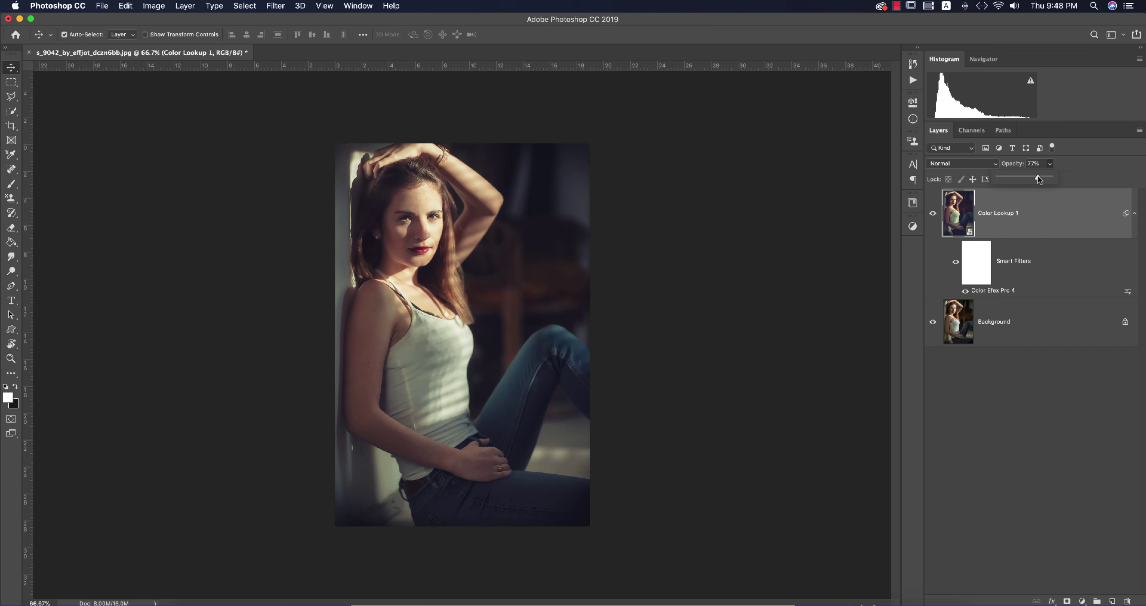
{"action": "left_click_drag", "start_coordinate": [1038, 178], "coordinate": [1036, 178]}
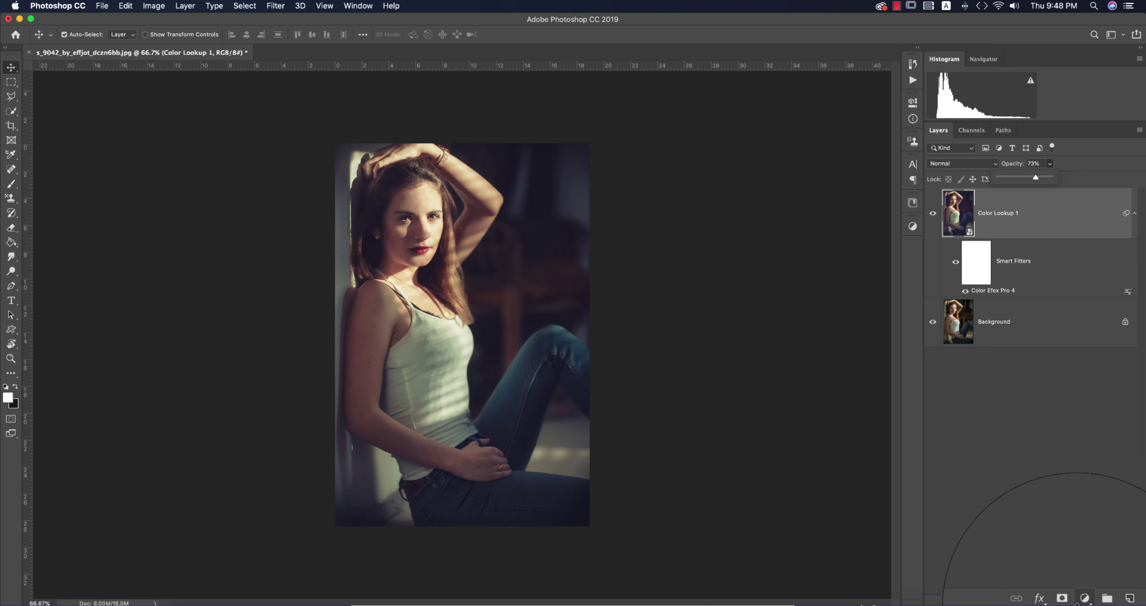
Add a Levels adjustment layer with the RGB black input level at 10 and the midtones at 1.00
{"action": "left_click", "coordinate": [1083, 601]}
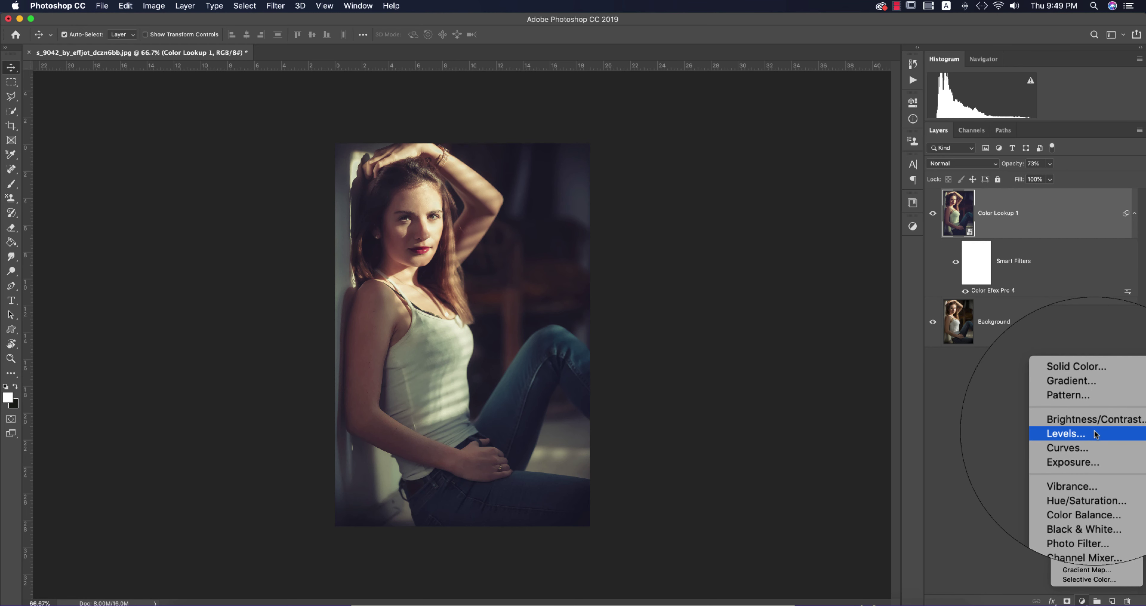
{"action": "left_click", "coordinate": [1074, 433]}
{"action": "left_click_drag", "start_coordinate": [803, 216], "coordinate": [805, 216]}
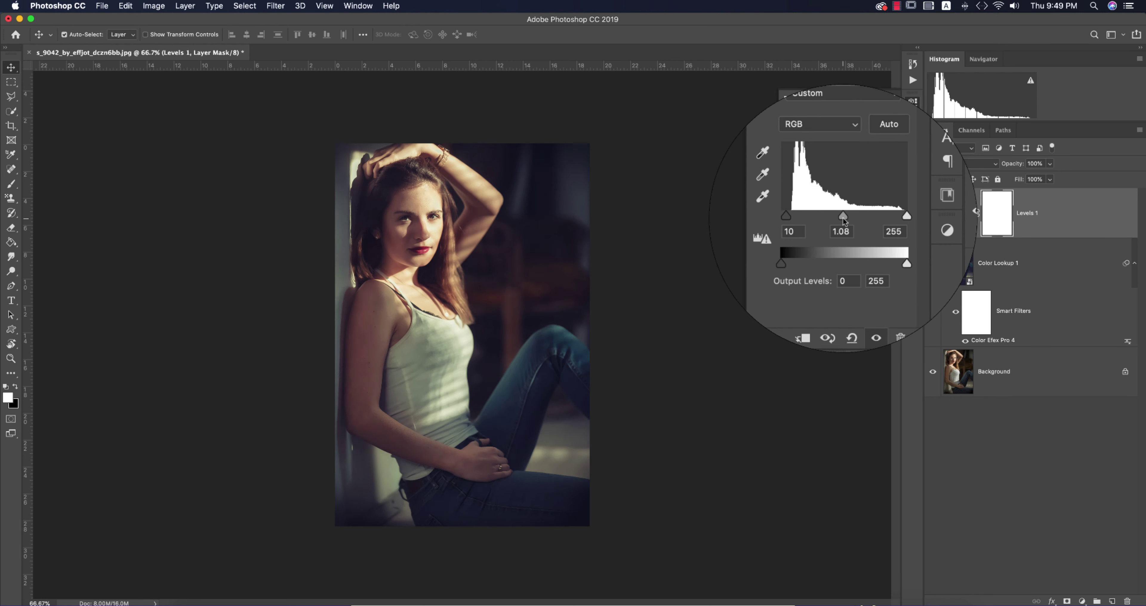
{"action": "left_click_drag", "start_coordinate": [845, 216], "coordinate": [845, 216]}
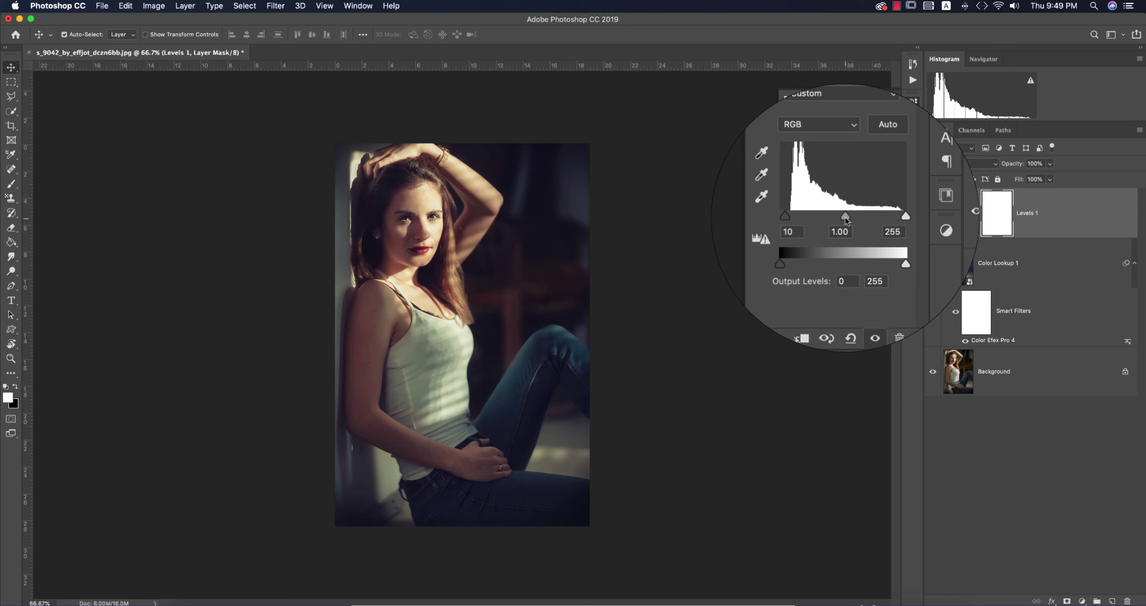
{"action": "left_click", "coordinate": [880, 99]}
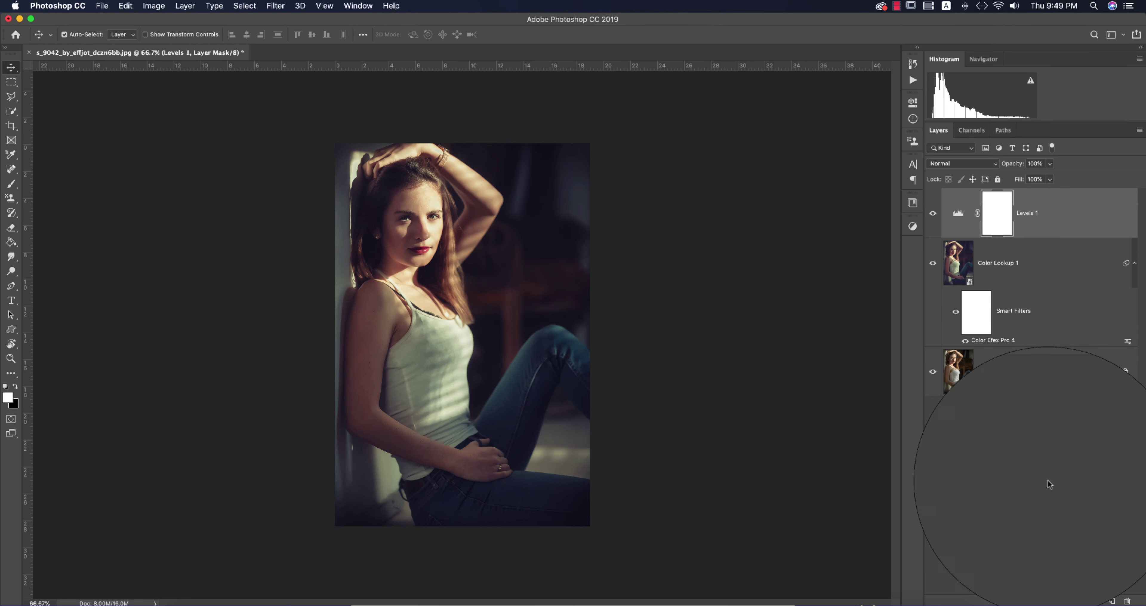
Add a Curves adjustment layer, anchoring the RGB curve in the shadows and raising the black point's output to 18
{"action": "left_click", "coordinate": [1082, 601]}
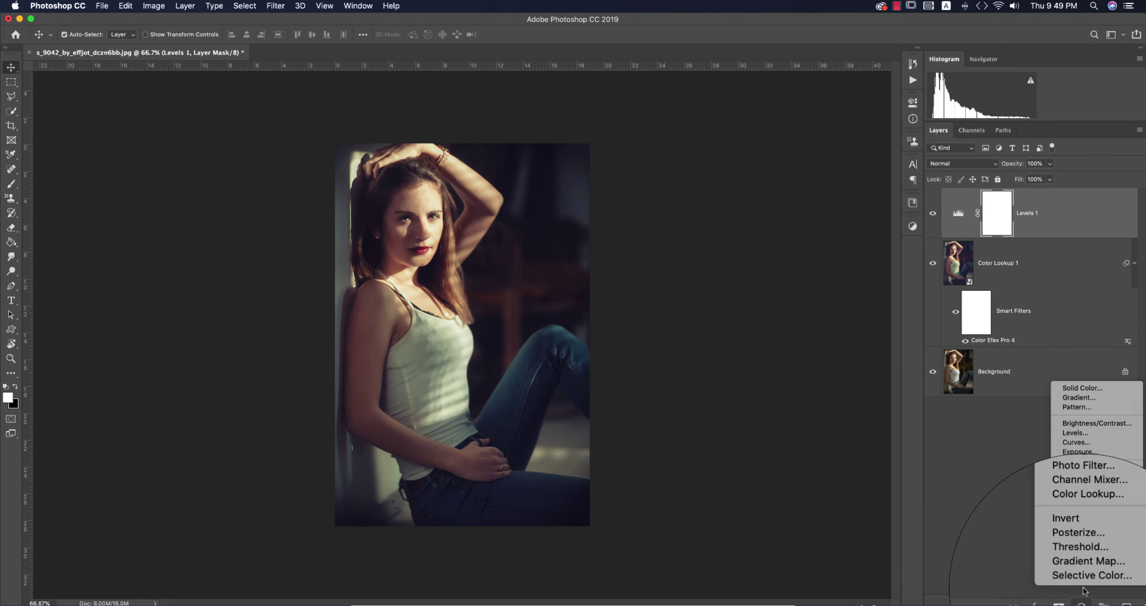
{"action": "left_click", "coordinate": [1066, 437]}
{"action": "left_click", "coordinate": [827, 216]}
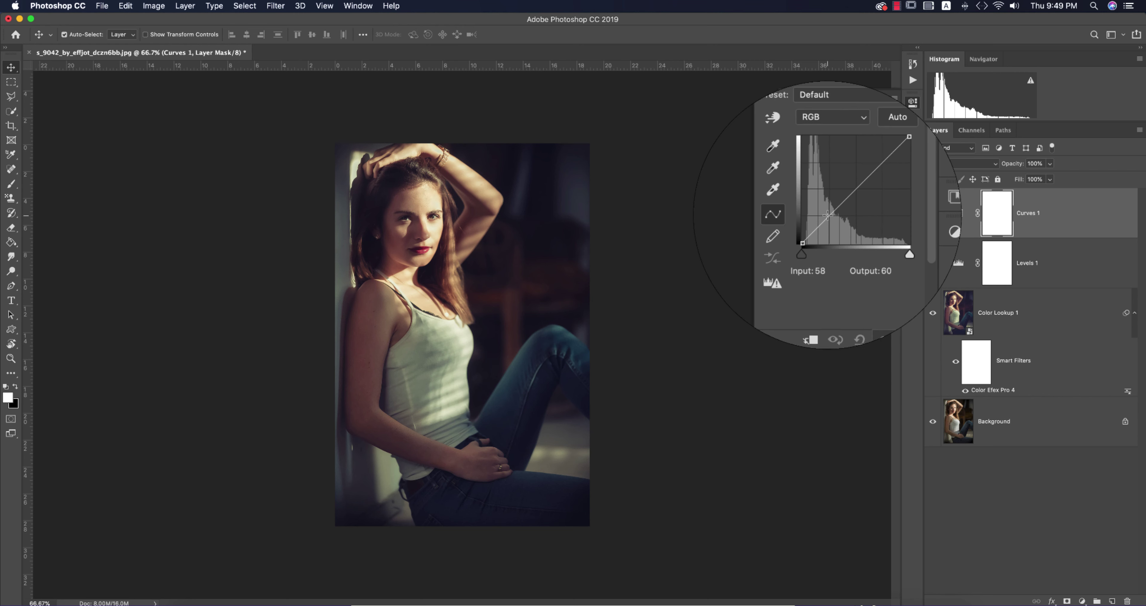
{"action": "left_click_drag", "start_coordinate": [828, 216], "coordinate": [808, 228]}
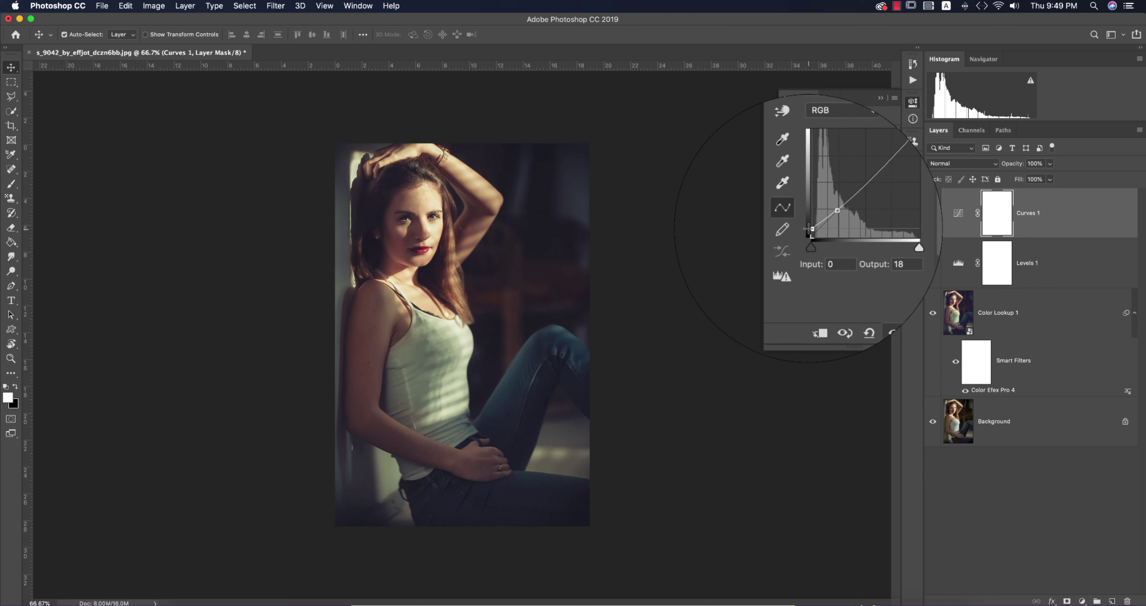
{"action": "left_click", "coordinate": [884, 101]}
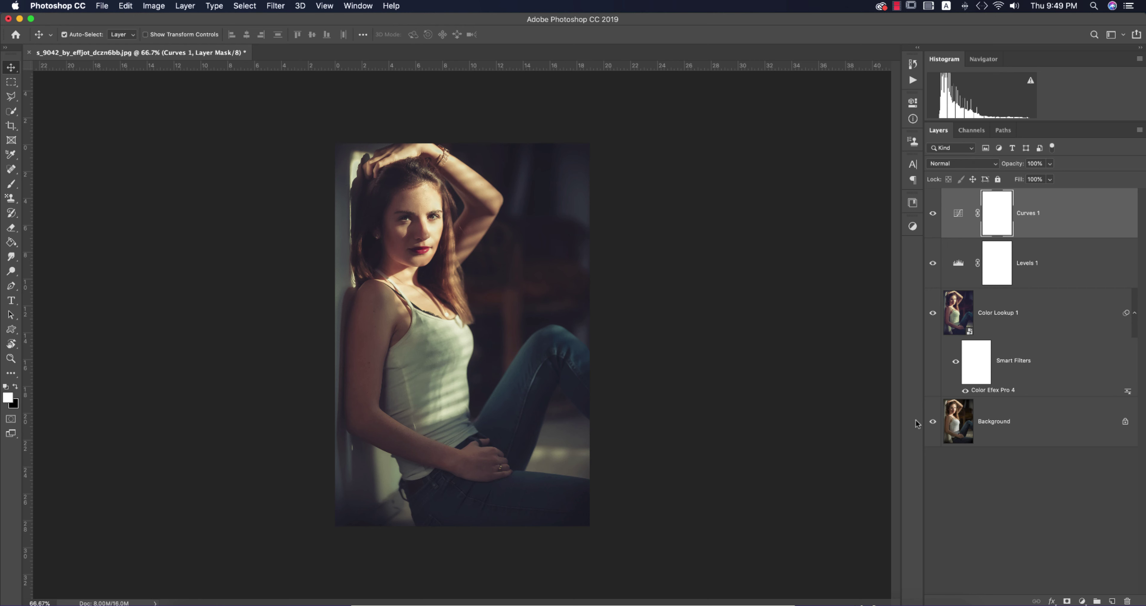
Compare the graded portrait with the original by hiding every layer except Background and showing them all again
{"action": "left_click", "coordinate": [934, 422], "text": "alt"}
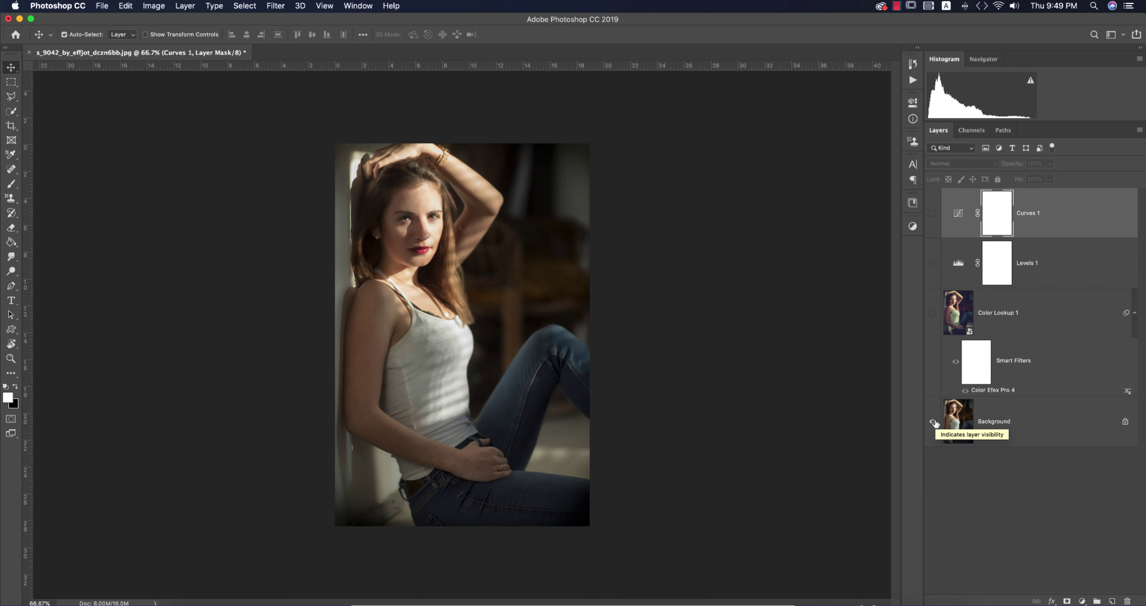
{"action": "left_click", "coordinate": [933, 422], "text": "alt"}
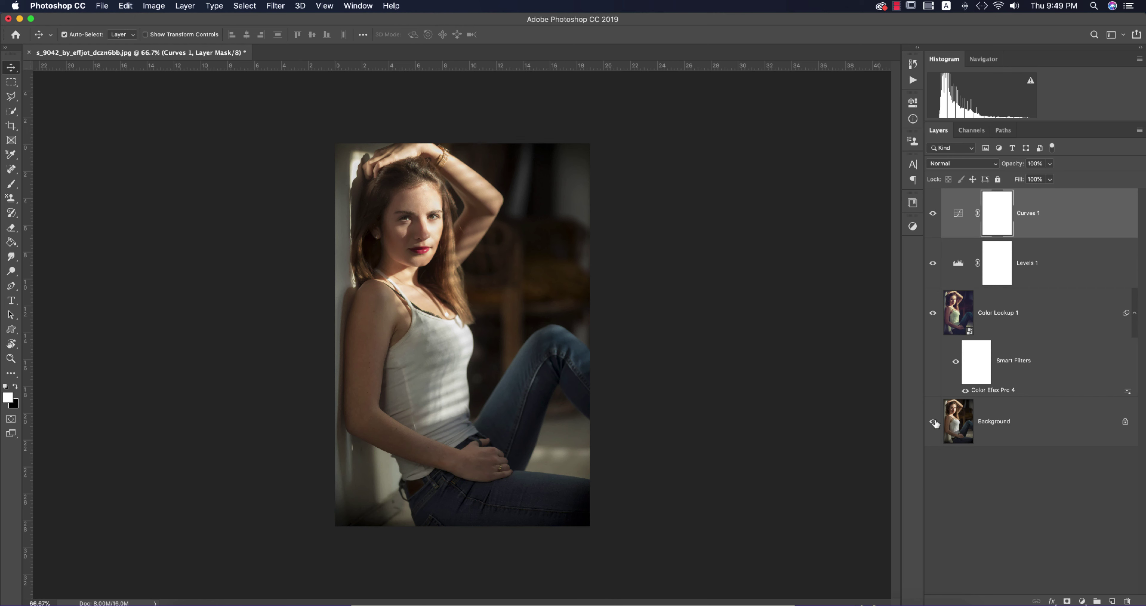